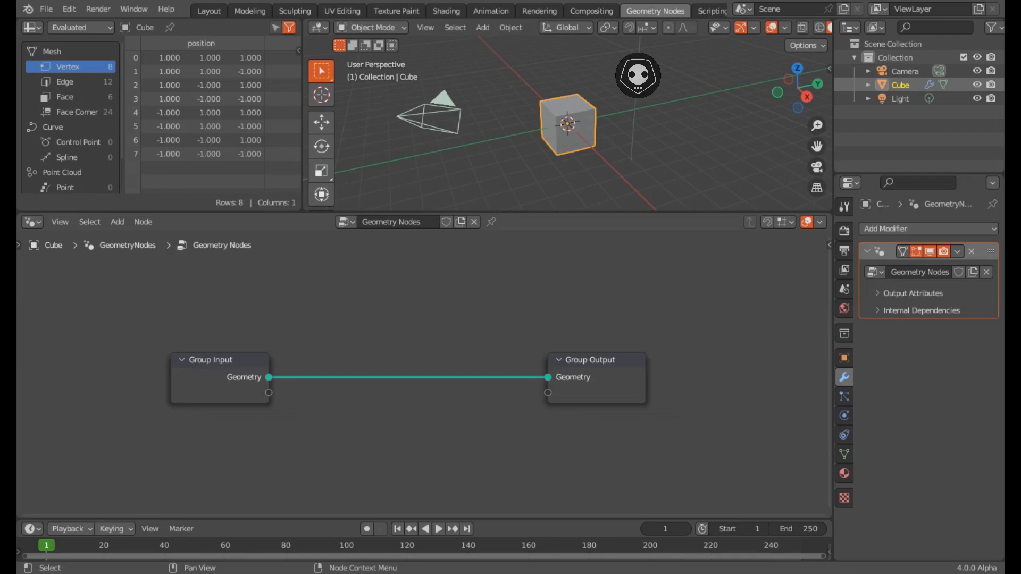
Move the Group Input node aside and insert a Grid node into the link feeding the Group Output.
left_click_drag(220, 361, 135, 374)
left_click(298, 335)
key("shift+a")
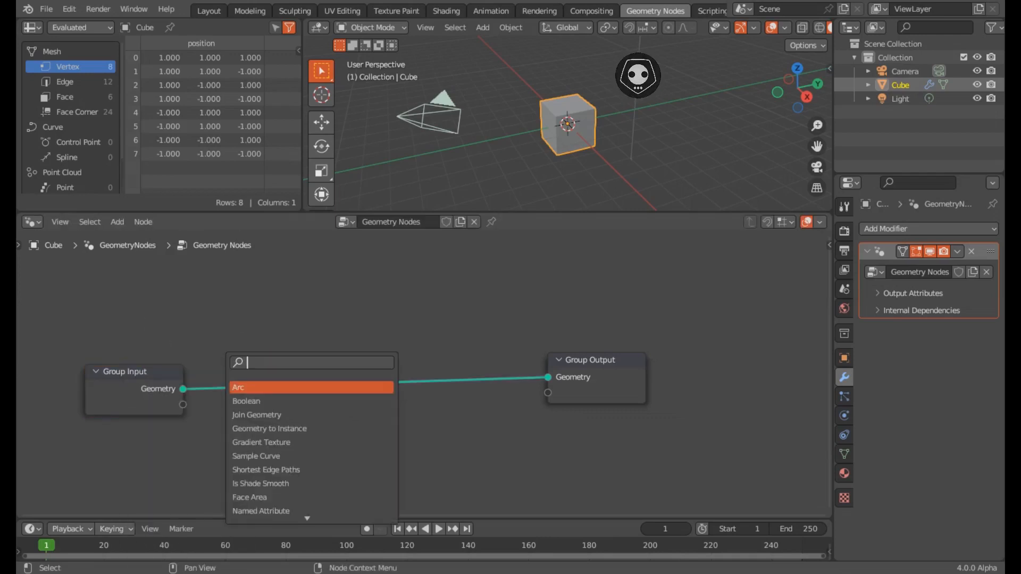
type("GRID")
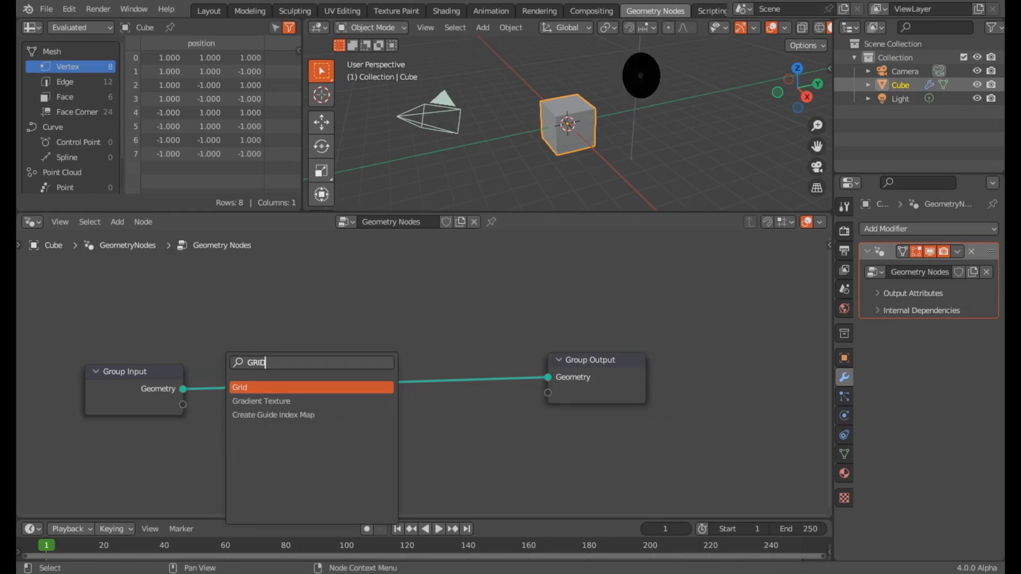
key("Return")
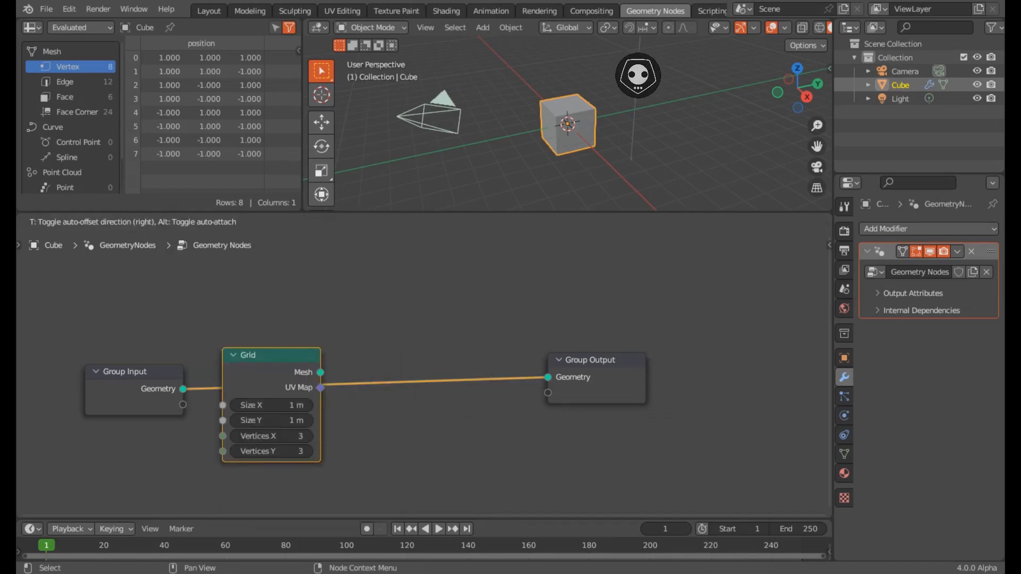
left_click(239, 355)
Show the grid mesh up close in the 3D viewport with wireframe shading.
scroll(567, 124, "up", 3)
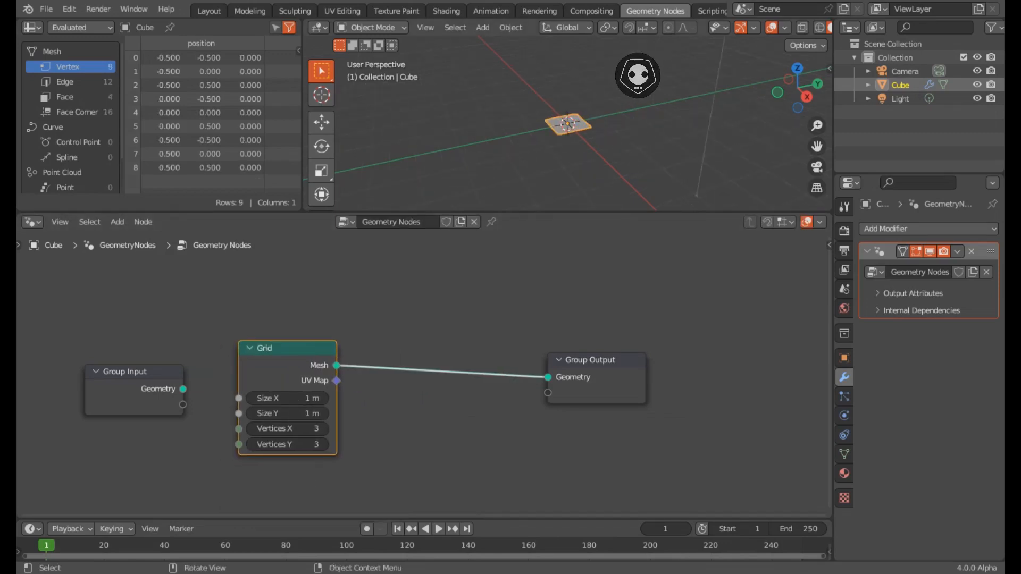
scroll(567, 124, "up", 8)
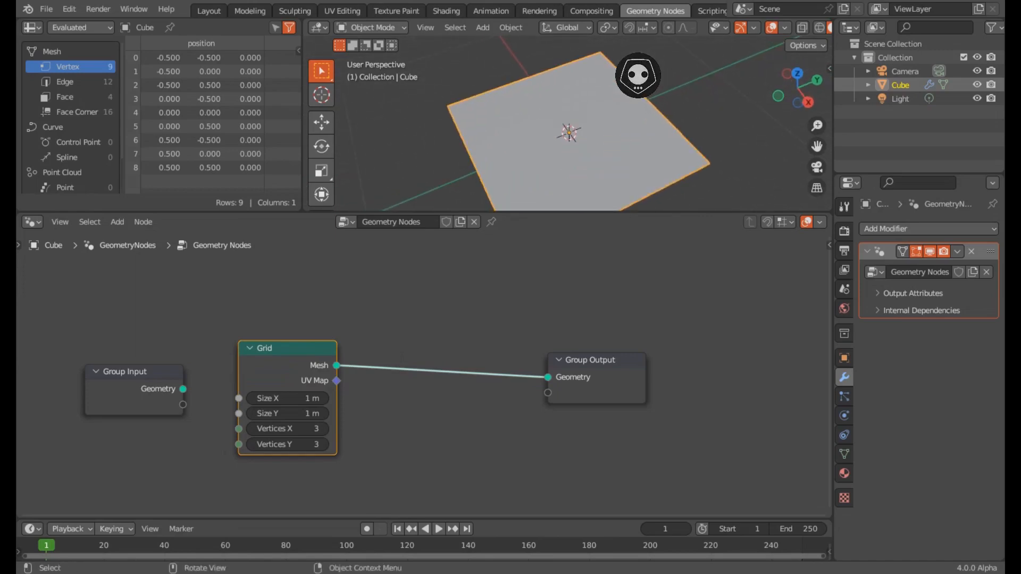
scroll(568, 124, "down", 5)
key("shift+z")
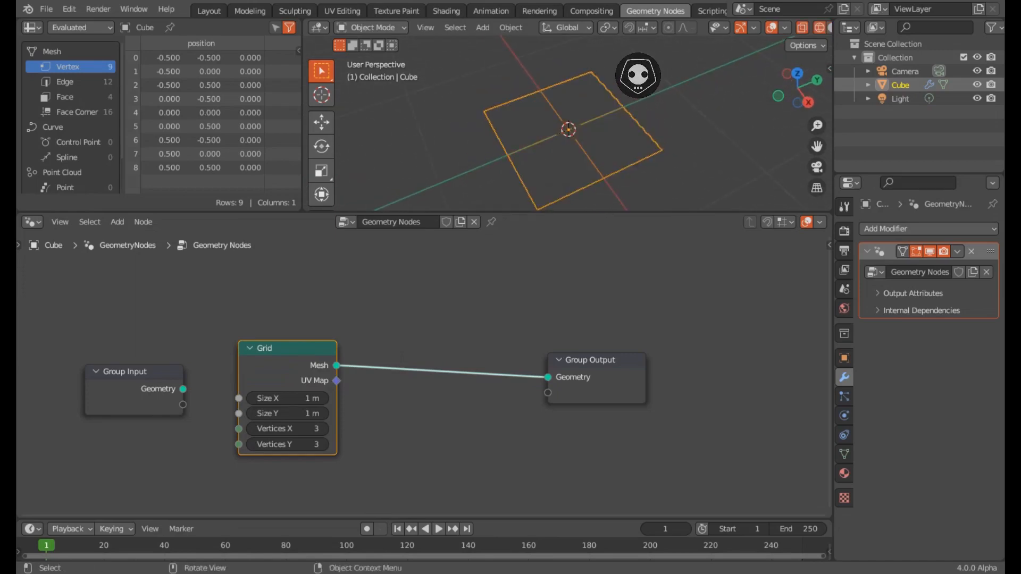
Set both Vertices X and Vertices Y of the Grid node to 10.
scroll(287, 413, "up", 1)
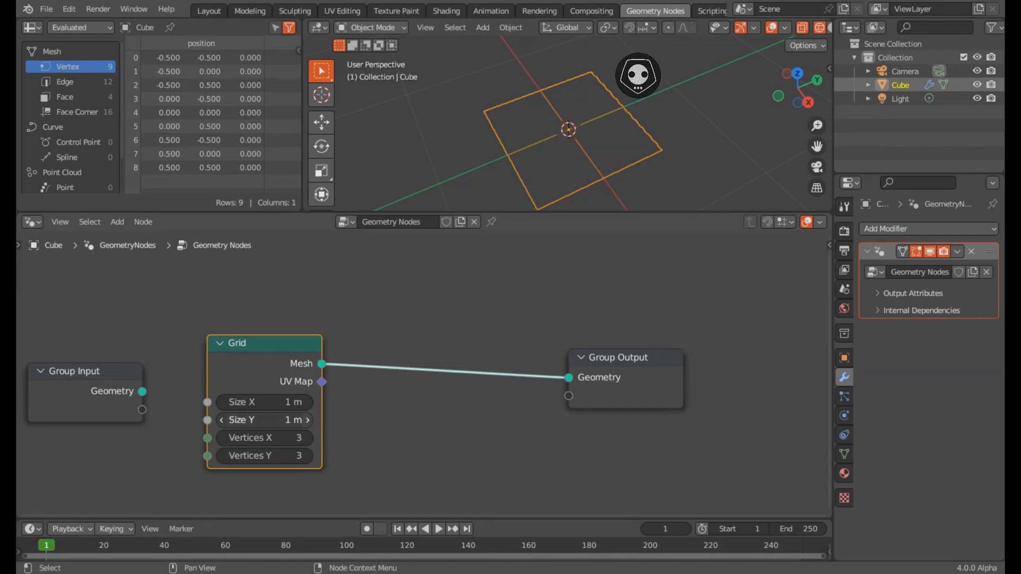
left_click(264, 438)
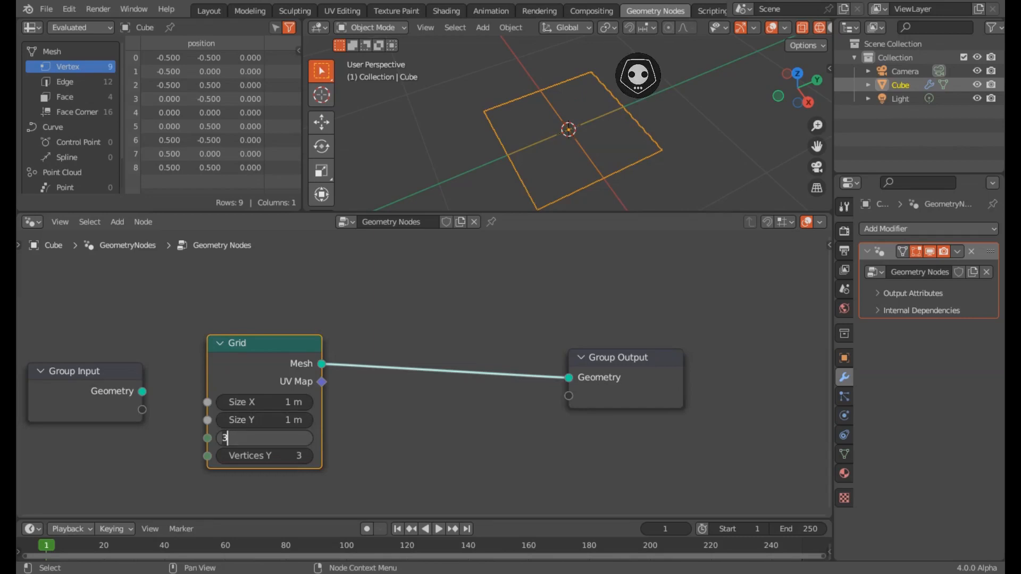
type("10")
key("Tab")
type("10")
key("Return")
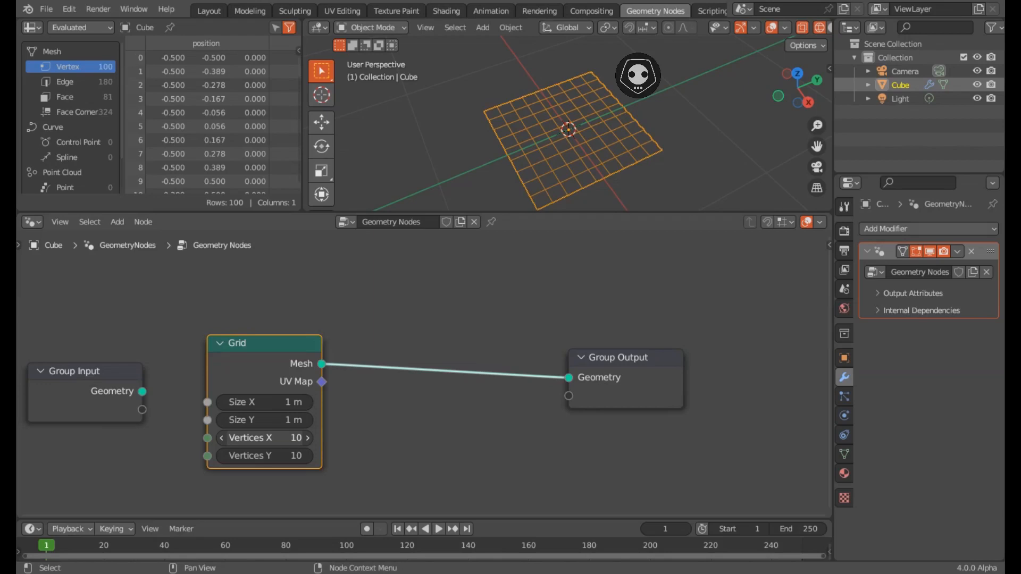
Insert an Instance on Points node into the link between the Grid and Group Output nodes.
key("alt+a")
key("shift+a")
type("INSTA")
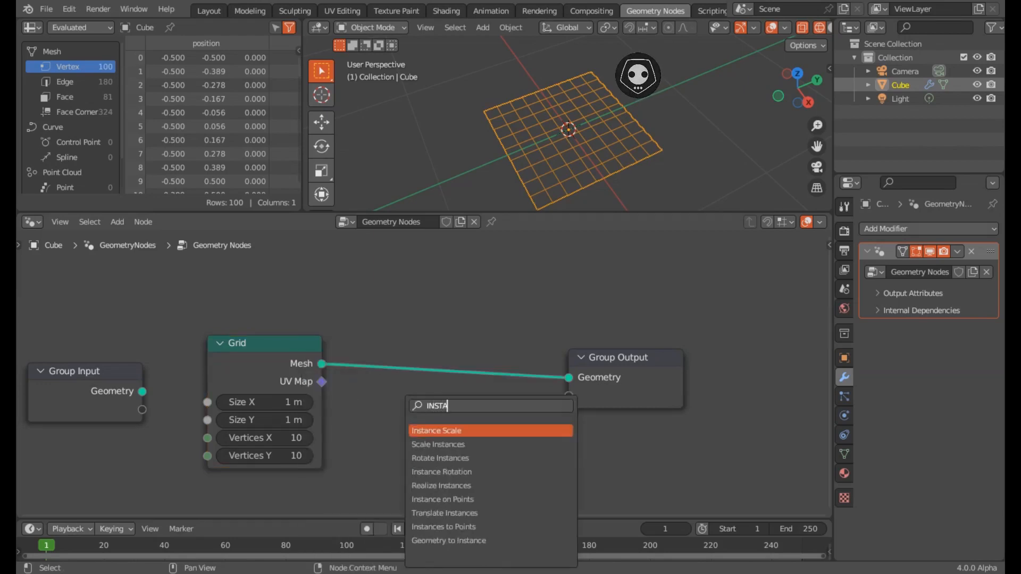
type("CE PO")
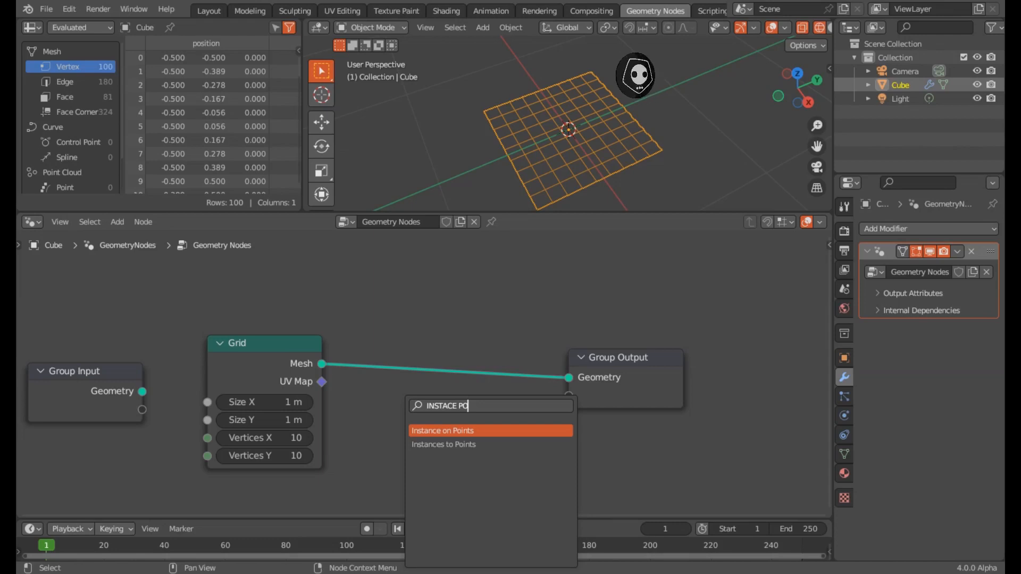
key("Return")
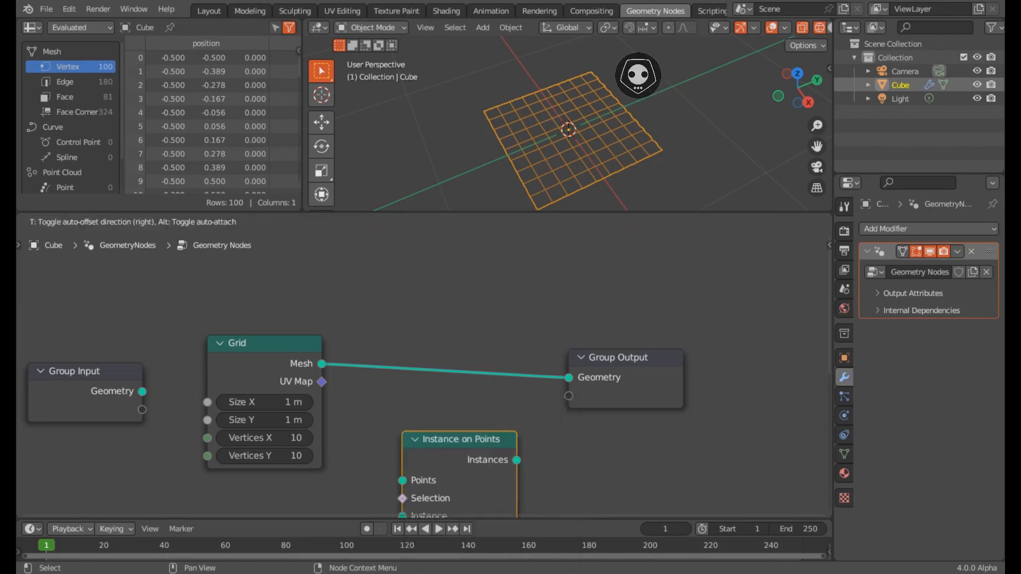
left_click(367, 306)
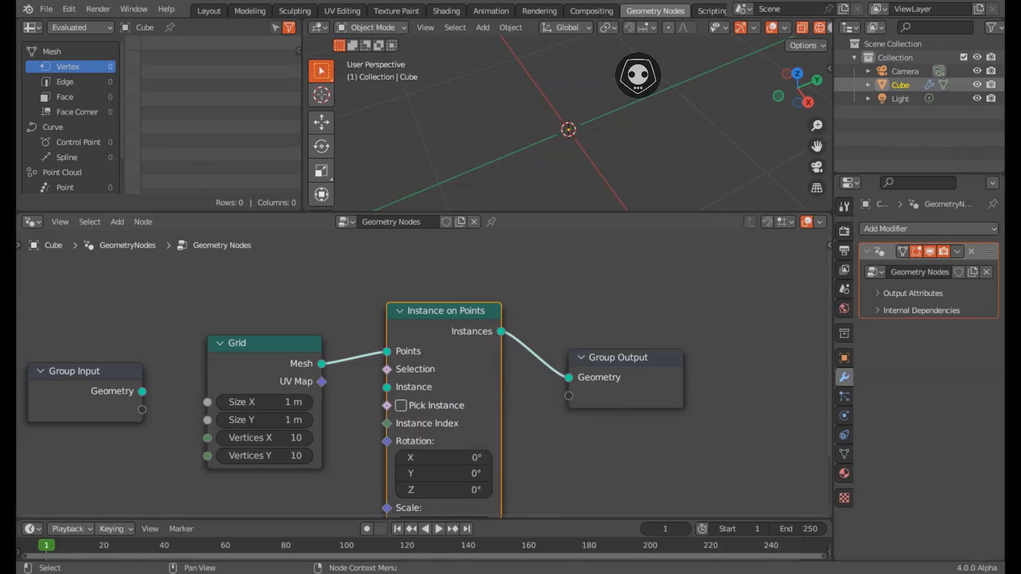
Add a Mesh Circle node and place it below the Grid node.
middle_click_drag(429, 406, 419, 345)
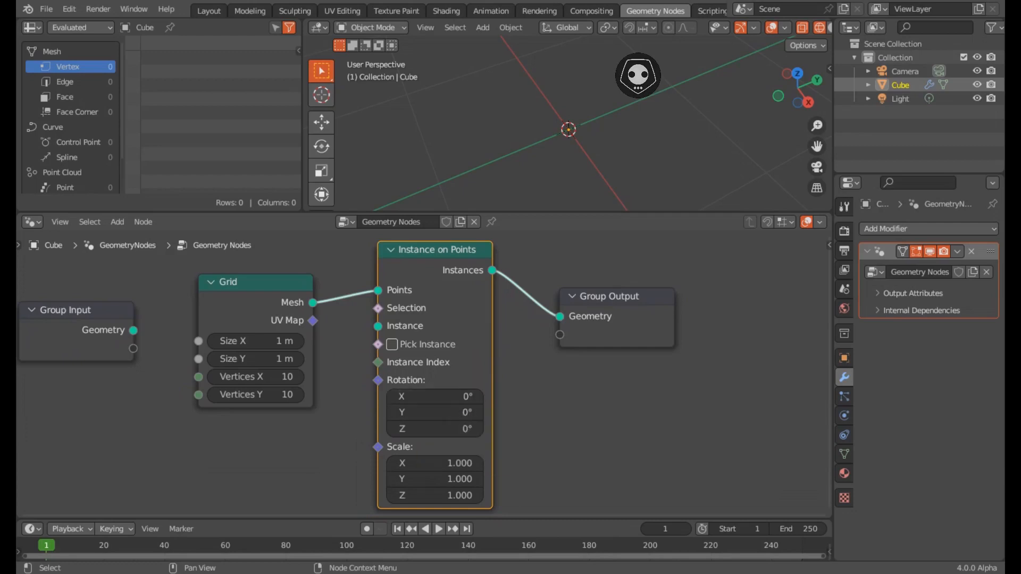
mouse_move(419, 345)
middle_mouse_down()
mouse_move(406, 326)
mouse_move(421, 347)
middle_mouse_up()
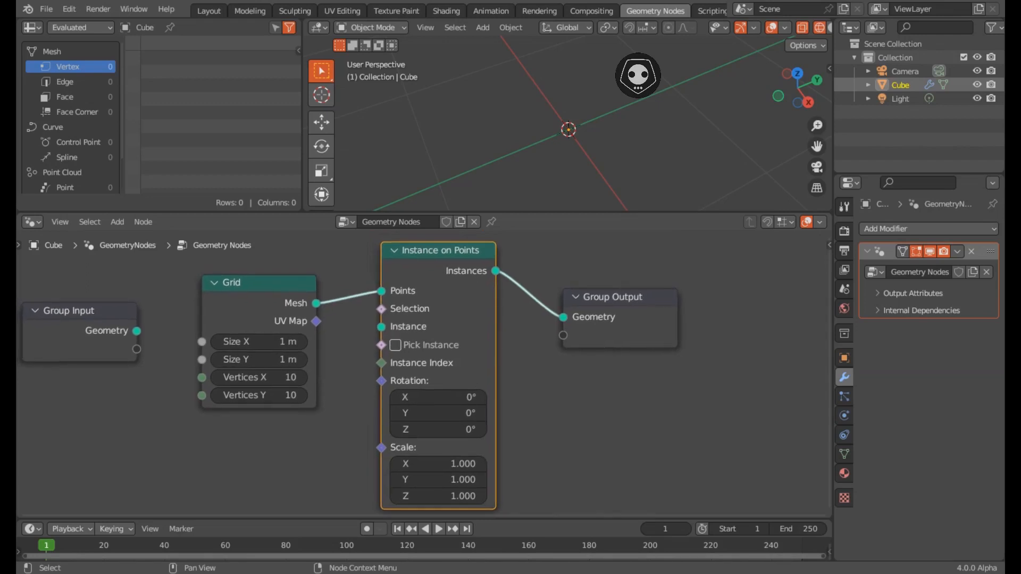
scroll(425, 428, "down", 1)
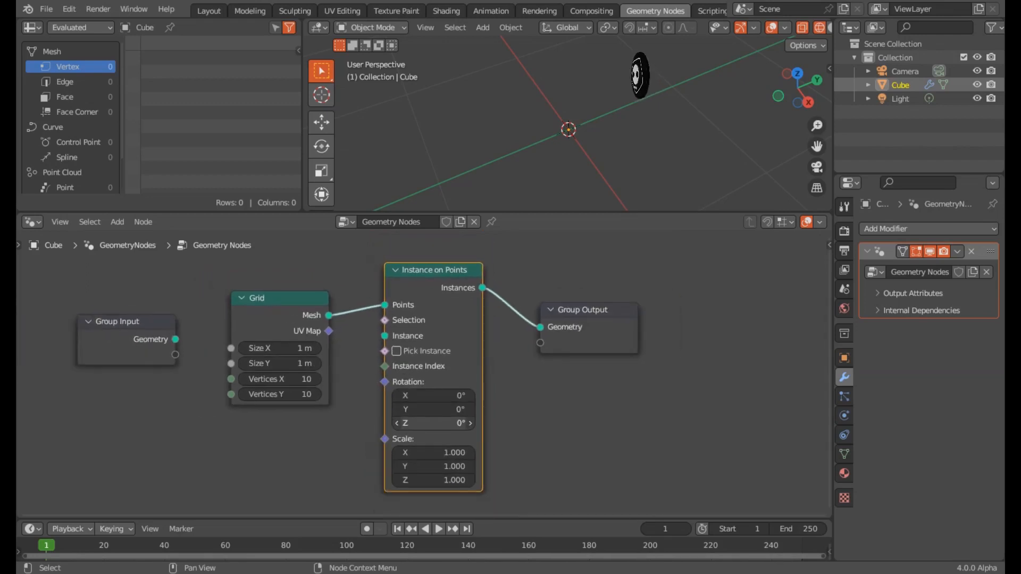
scroll(287, 442, "up", 1)
left_click(287, 441)
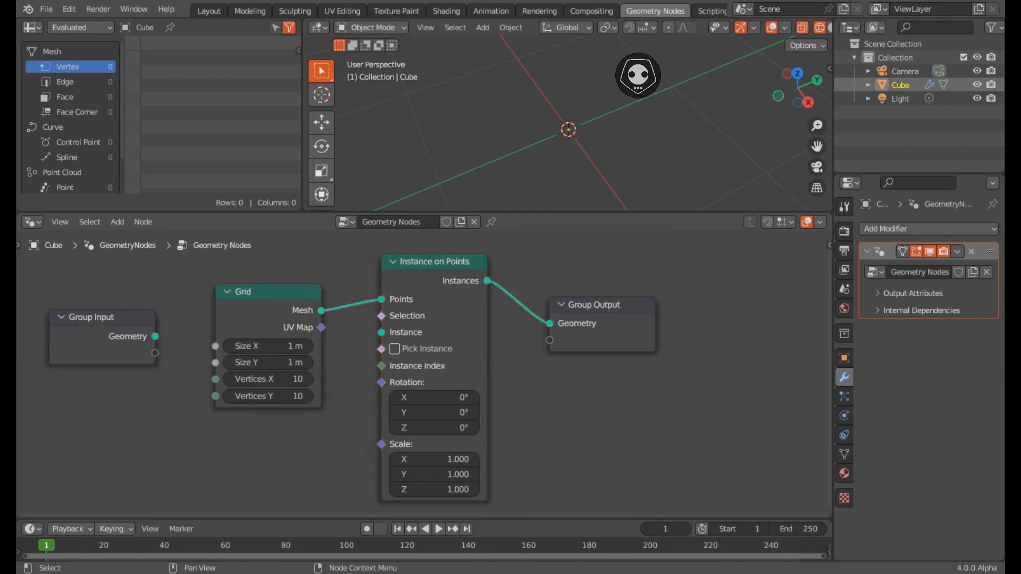
key("shift+a")
key("s")
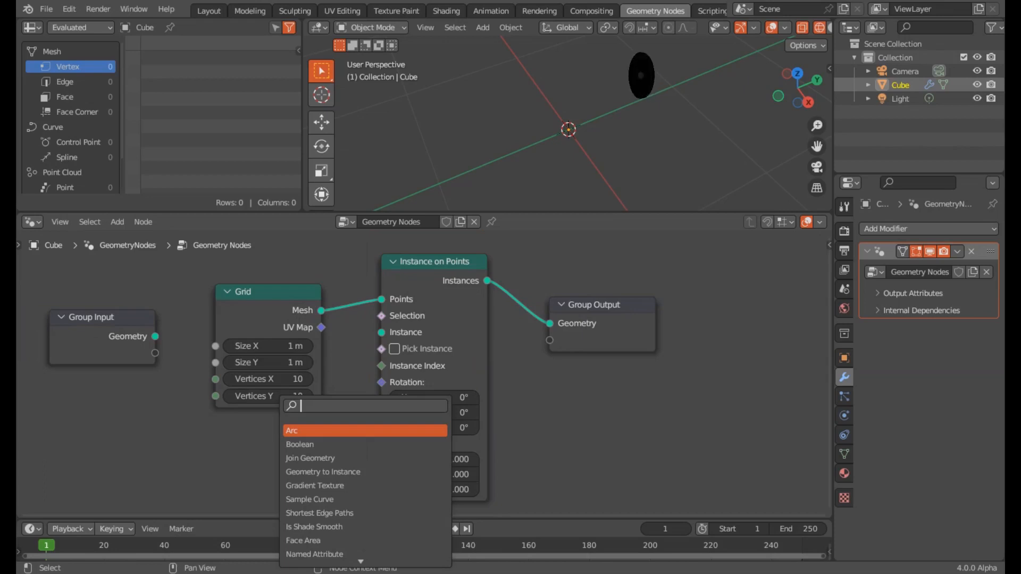
type("MESH CIR")
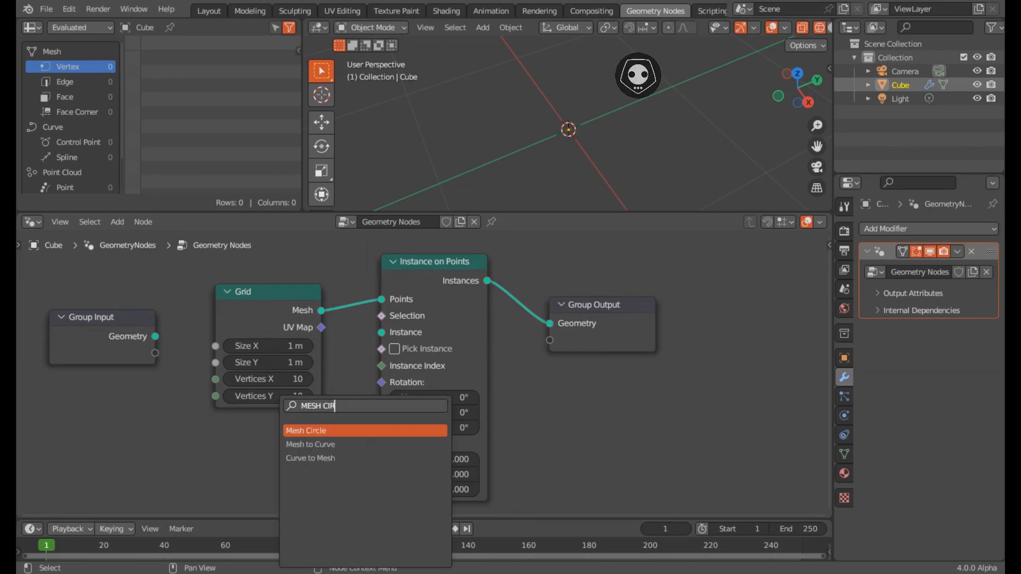
key("Return")
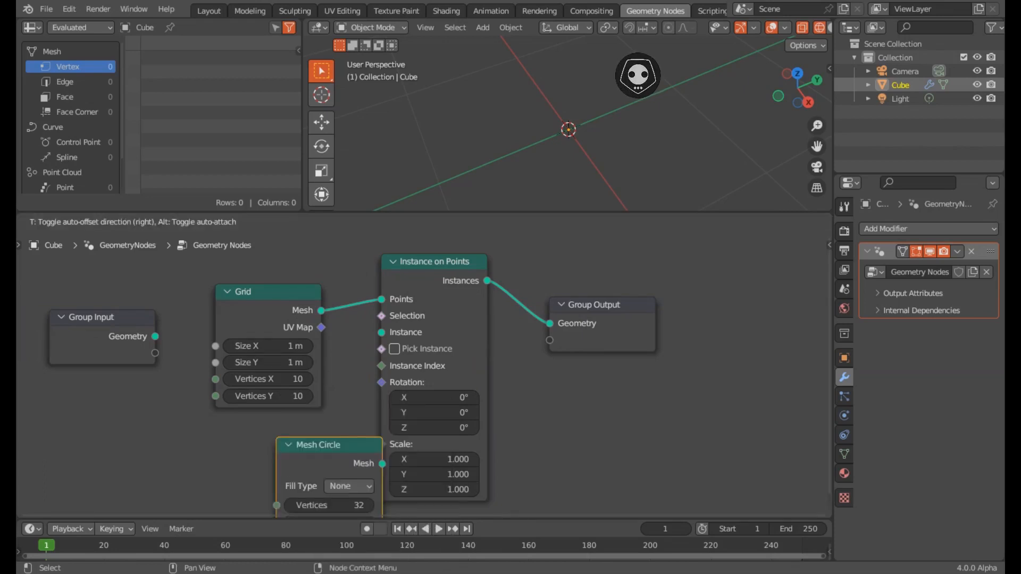
left_click(211, 434)
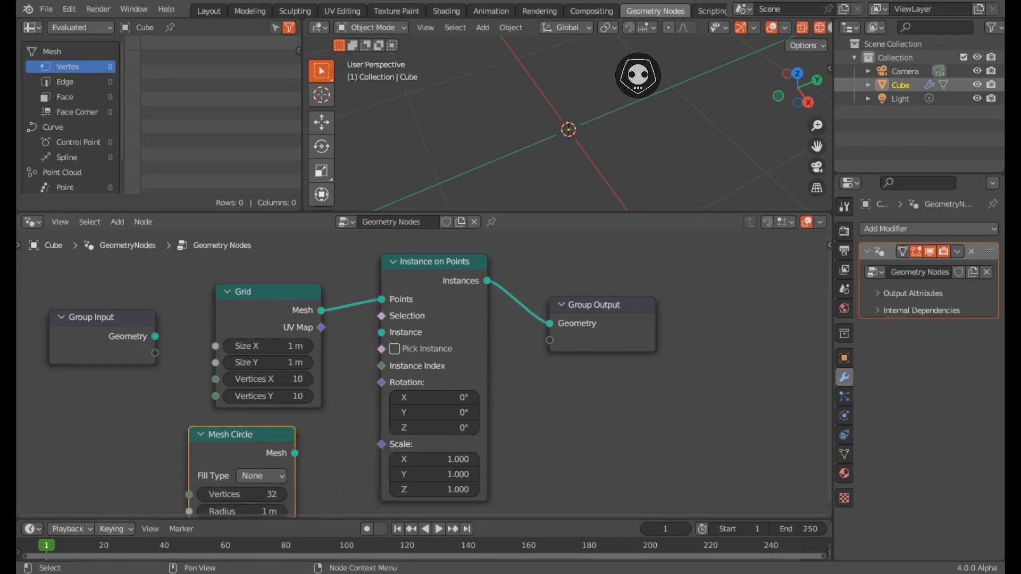
Connect the Mesh Circle's Mesh output to the Instance input of the Instance on Points node.
middle_click_drag(341, 468, 363, 442)
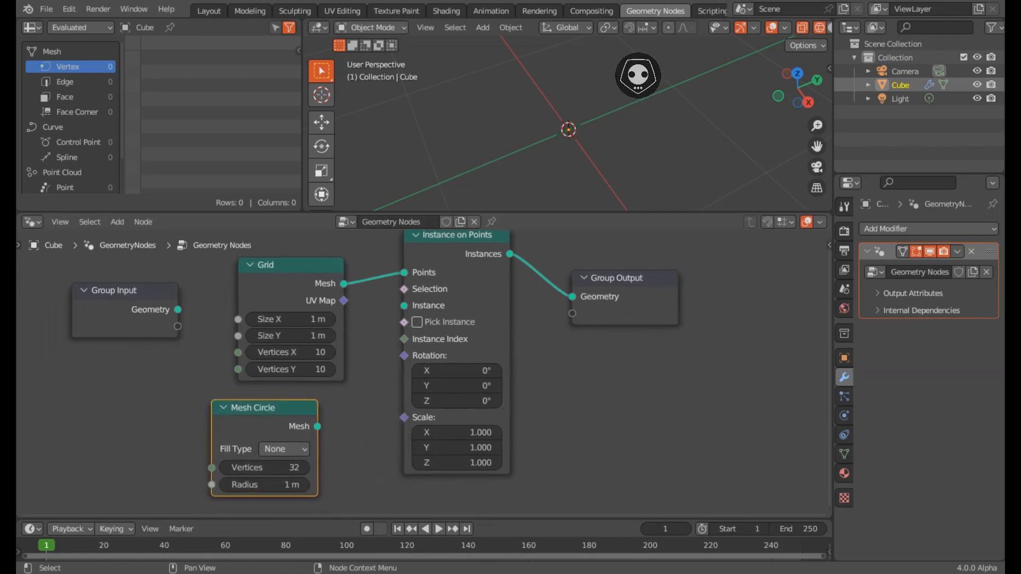
left_click(318, 426)
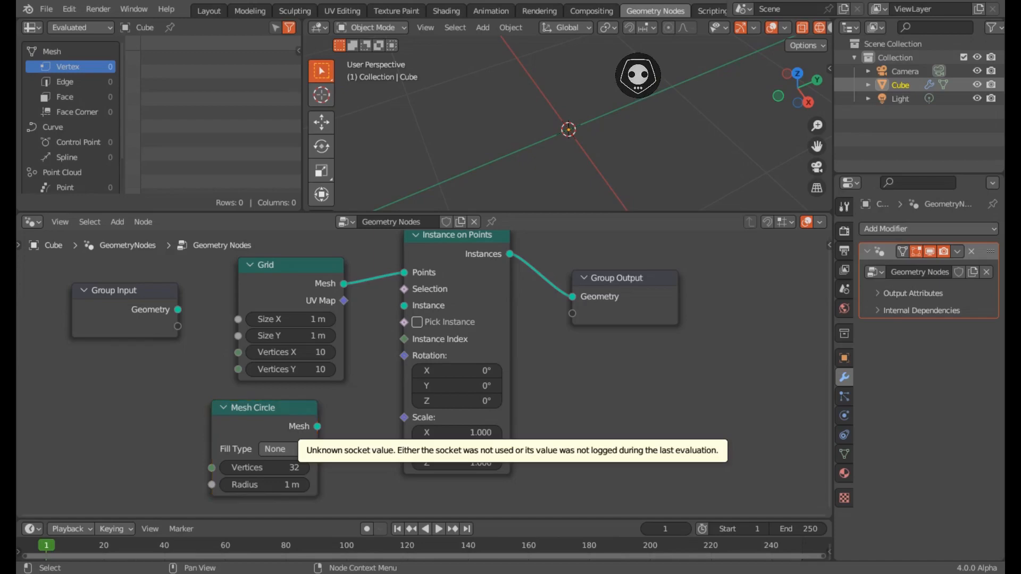
left_click_drag(318, 426, 405, 306)
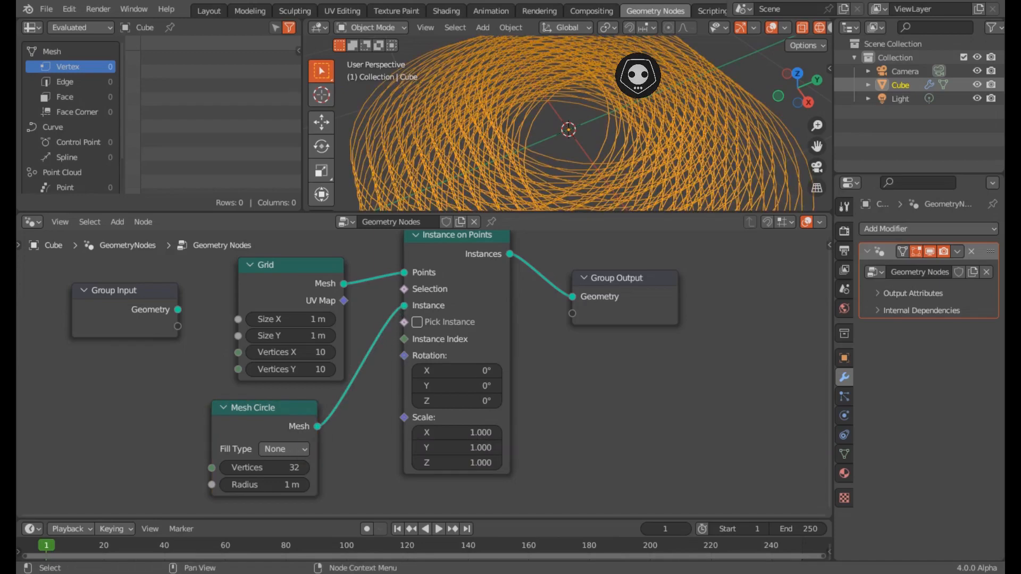
Switch the 3D viewport back to solid shading and set the Mesh Circle's Fill Type to N-Gon.
scroll(568, 128, "down", 1)
key("shift+z")
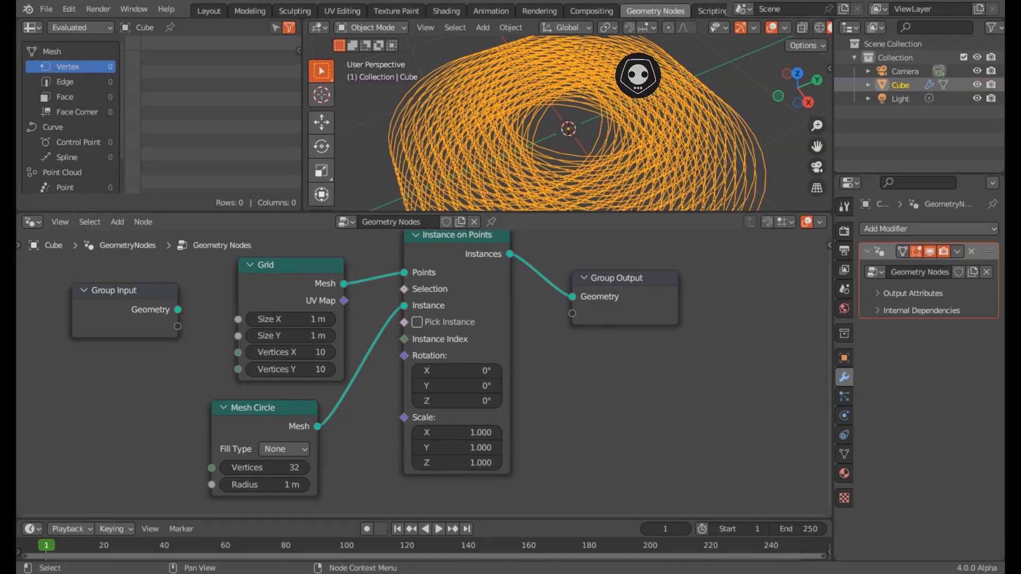
left_click_drag(273, 409, 273, 410)
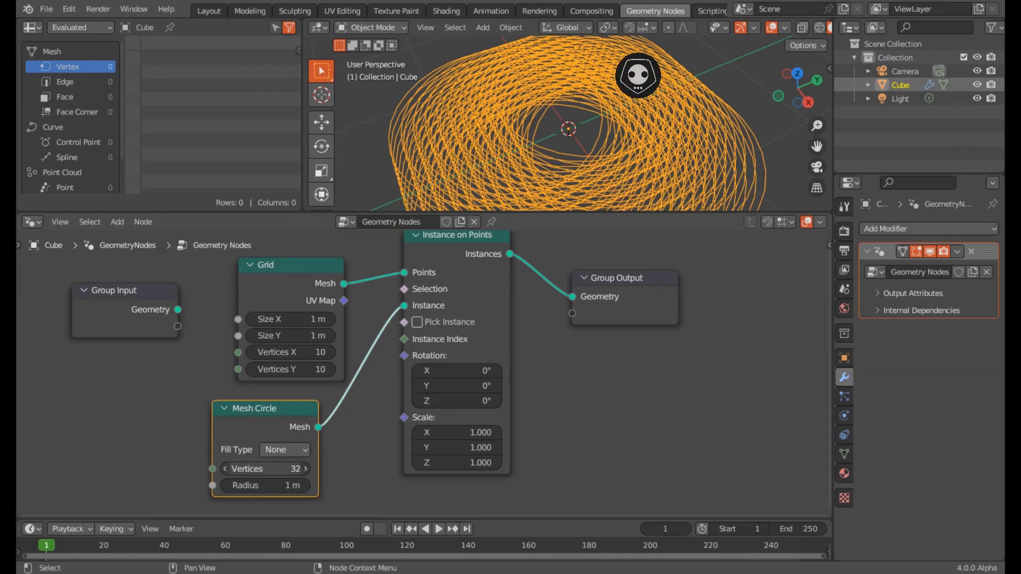
left_click(285, 450)
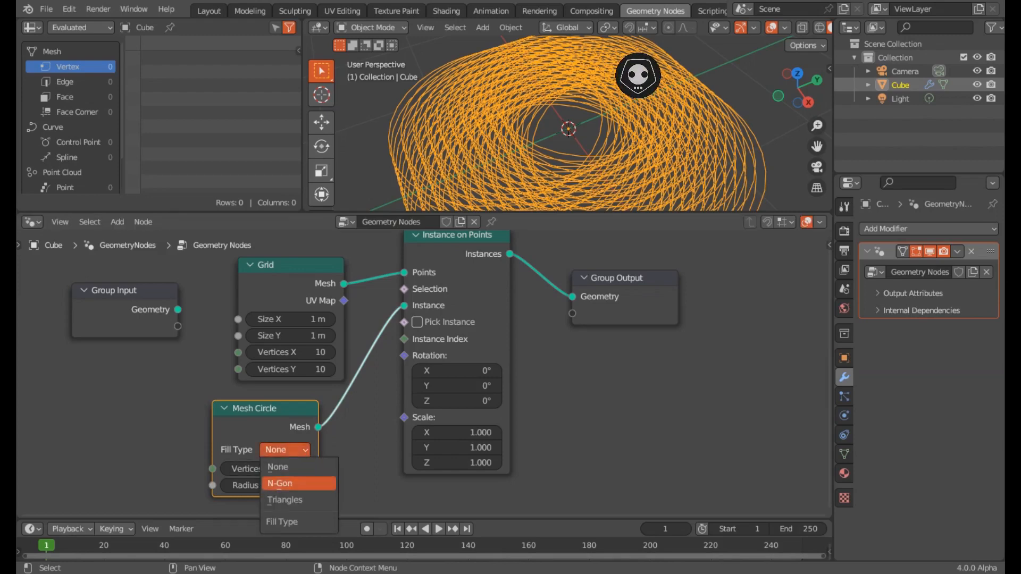
left_click(279, 481)
Set the Mesh Circle's radius to 0.05 m.
scroll(569, 128, "up", 2)
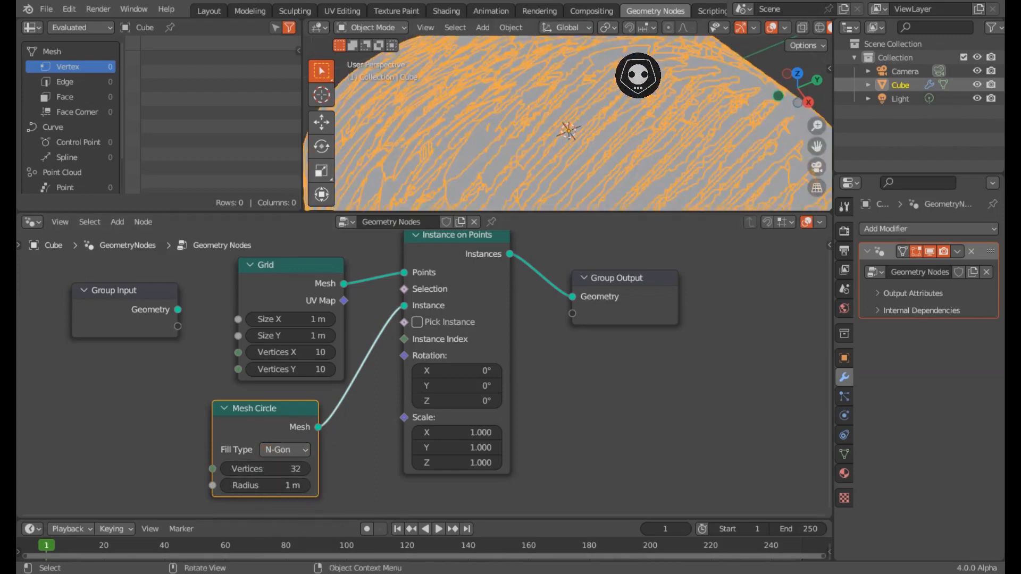
scroll(568, 128, "down", 1)
scroll(568, 128, "down", 1)
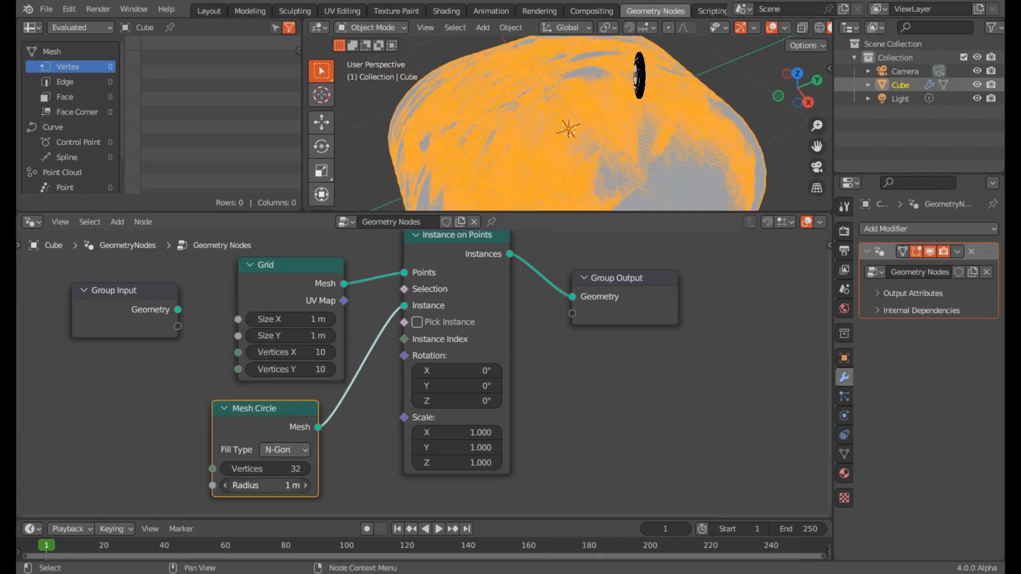
left_click(266, 485)
key("Return")
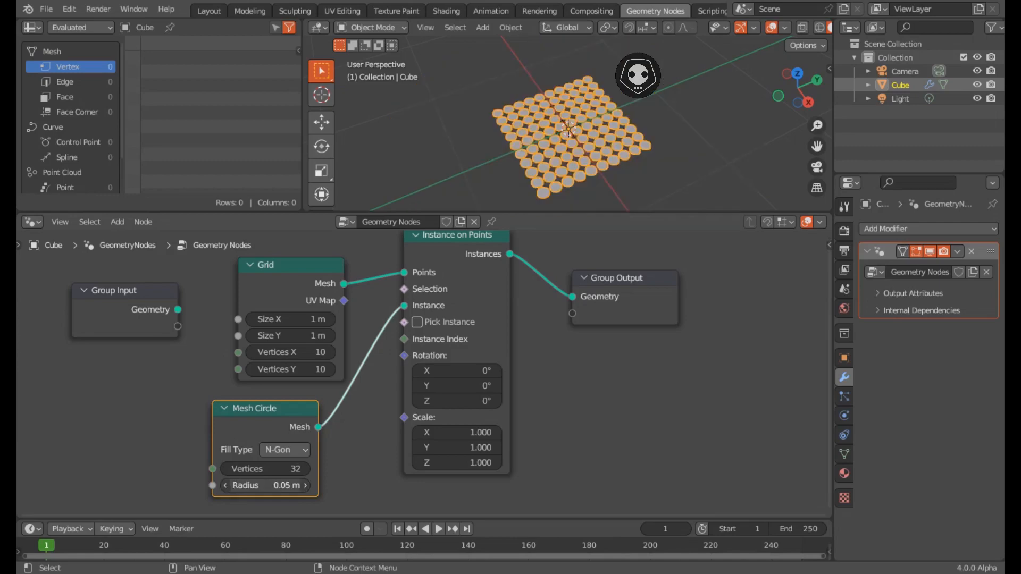
Set the Mesh Circle's radius to 0.06 m while viewing the instanced circles up close.
scroll(569, 122, "up", 8)
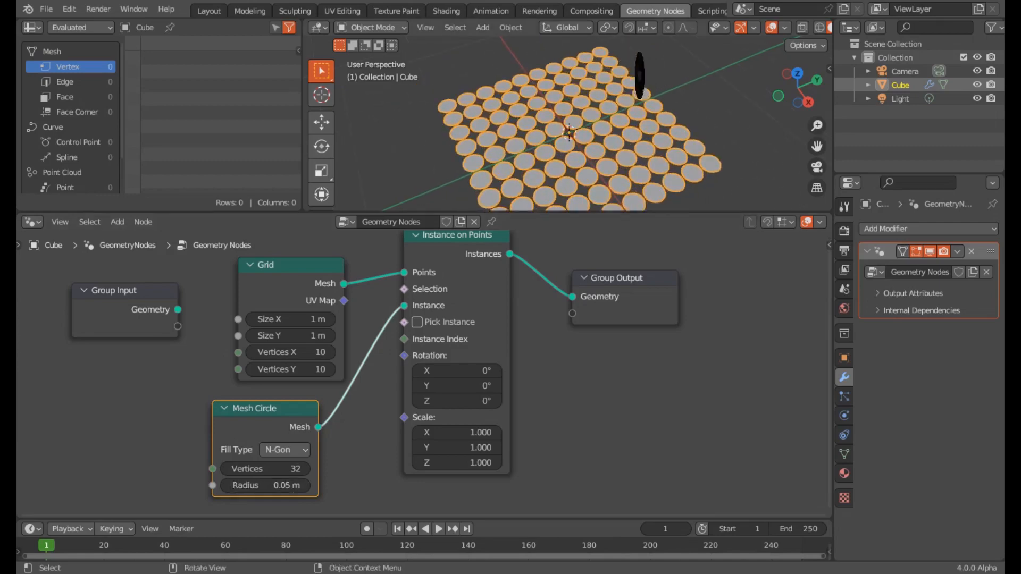
middle_click_drag(532, 133, 659, 109, "shift")
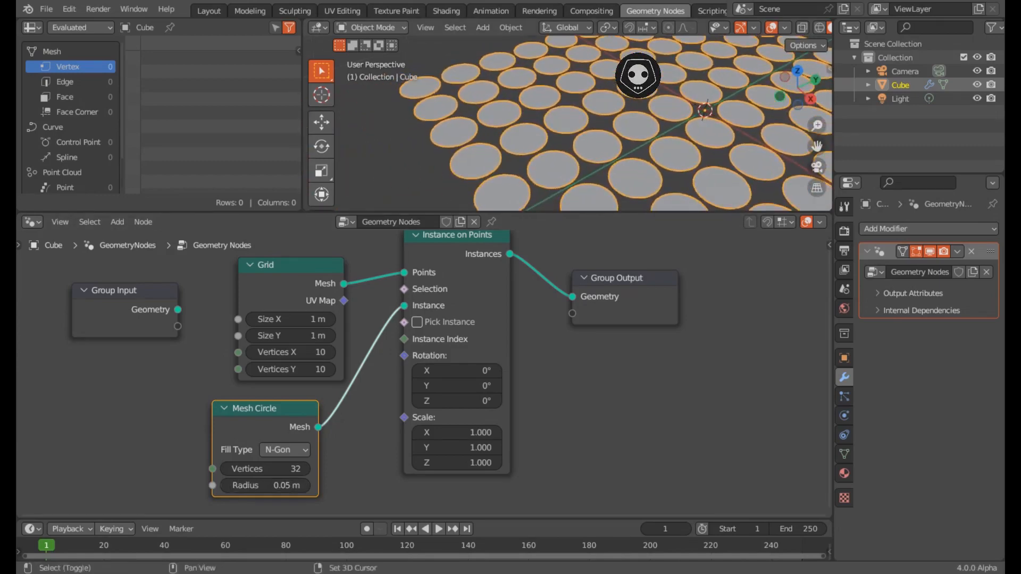
left_click(266, 486)
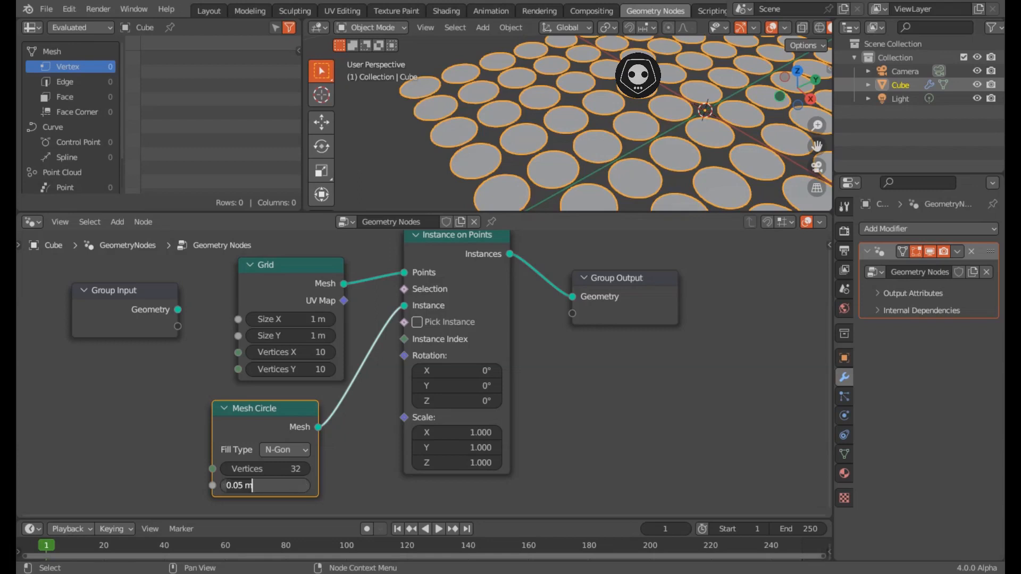
type(".06")
key("Return")
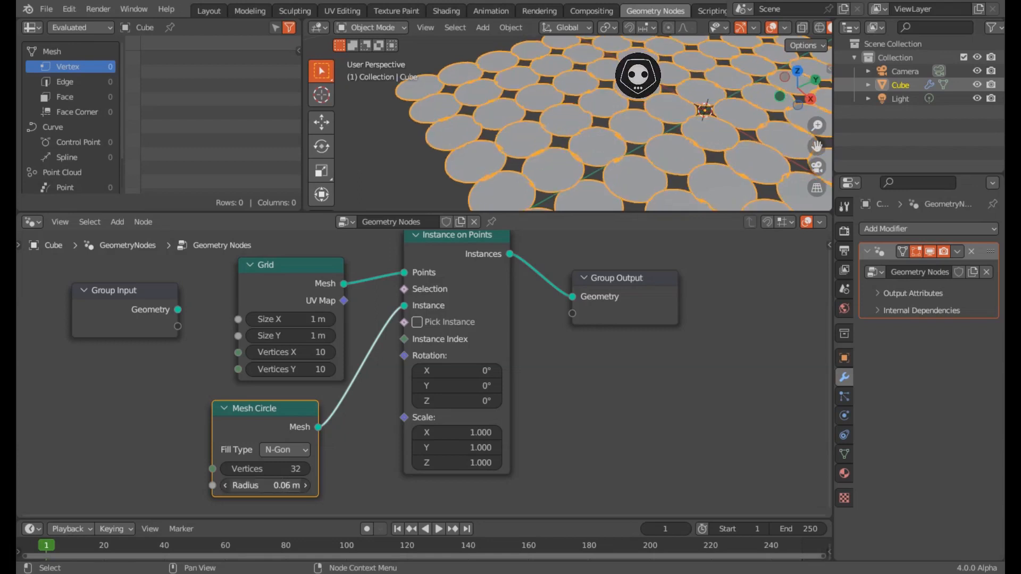
Try Mesh Circle radii of 0.051 m, 0.055 m and 0.054 m to compare the gaps between circles.
left_click(266, 485)
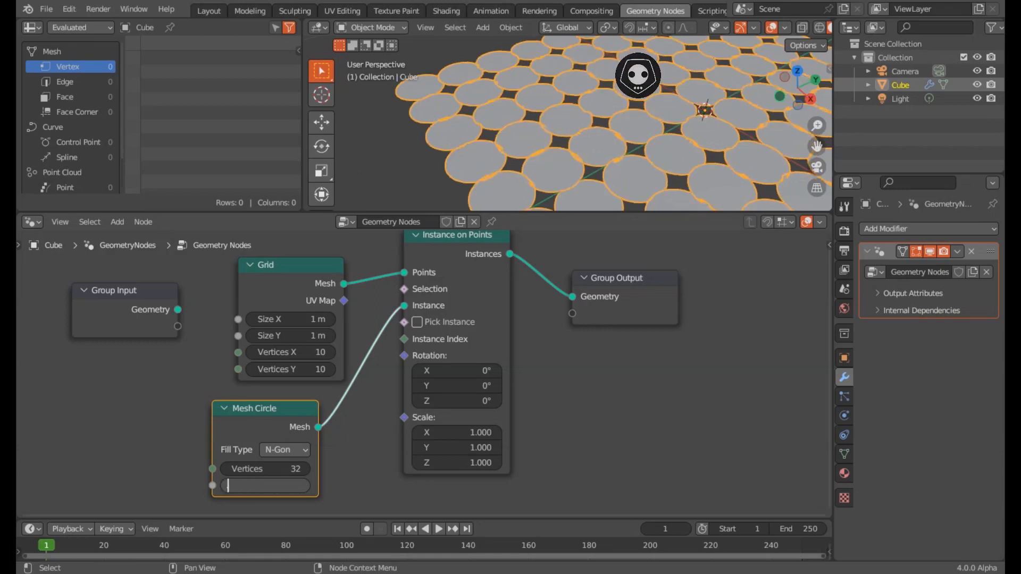
type(".051")
key("Return")
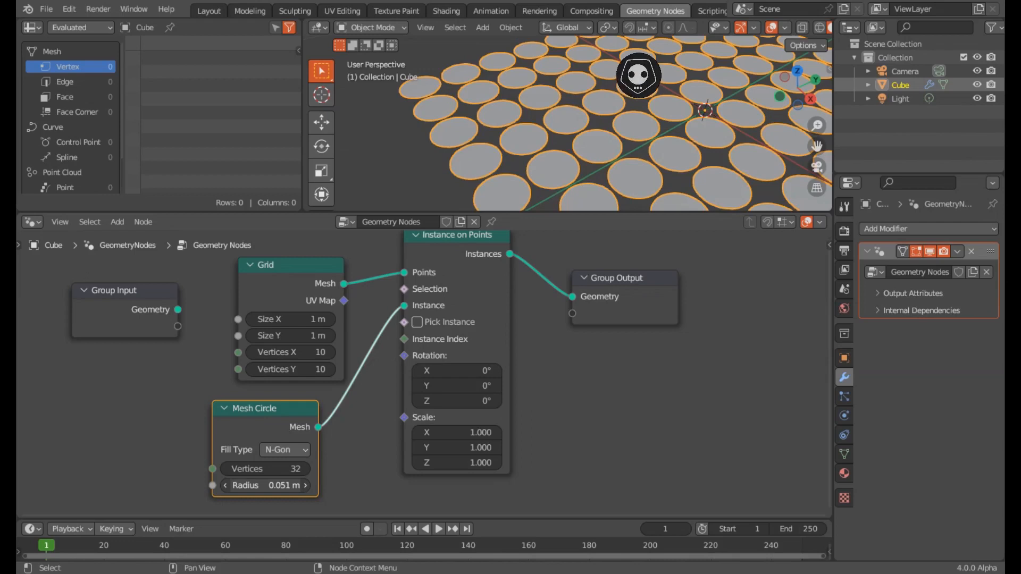
left_click(266, 486)
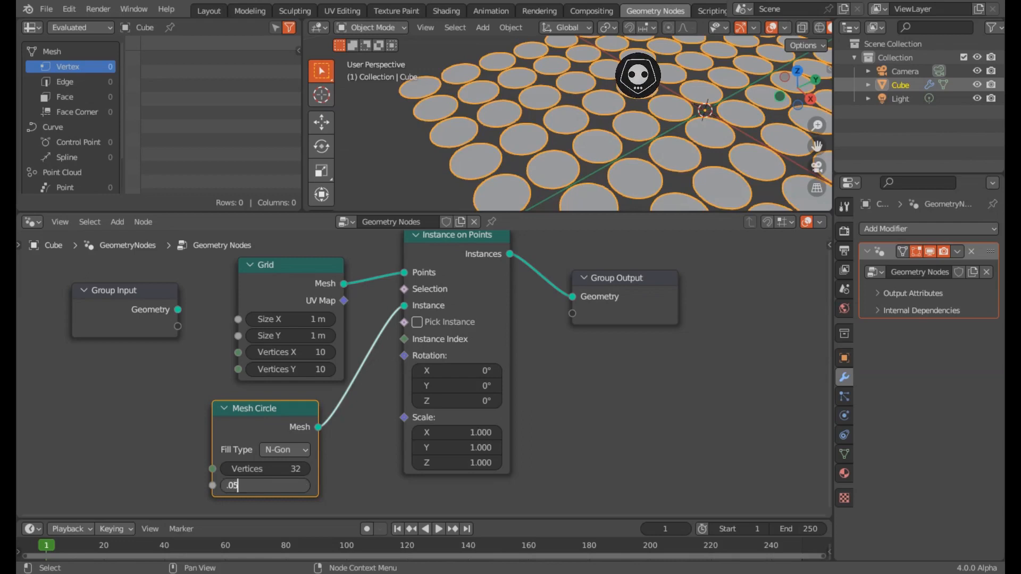
type(".055")
key("Return")
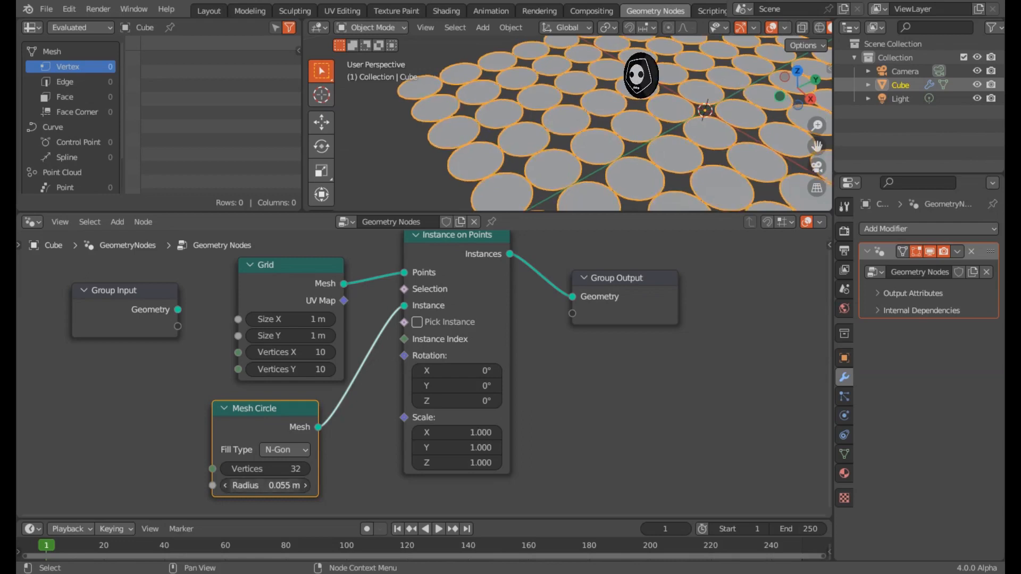
left_click(266, 486)
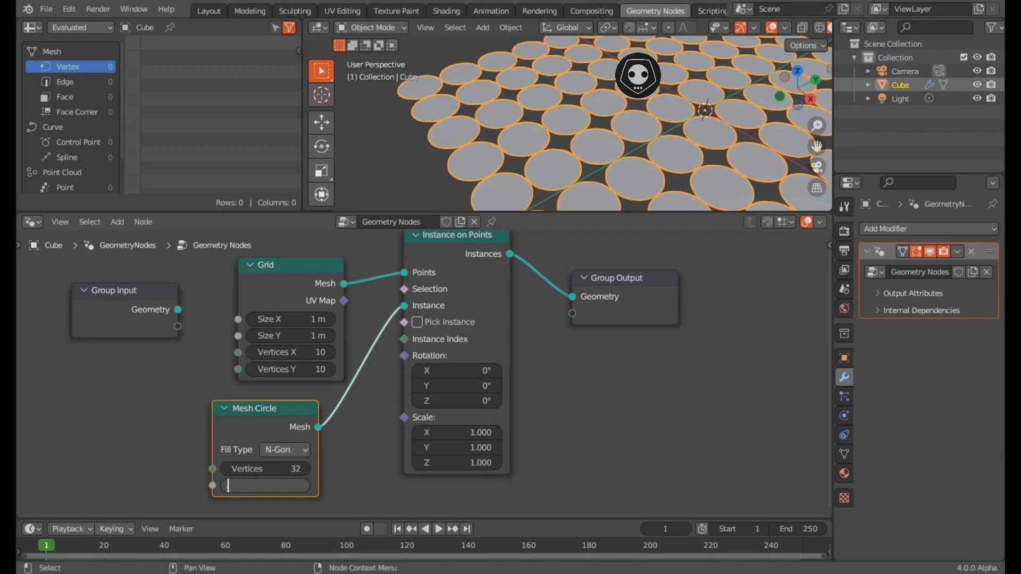
type(".054")
key("Return")
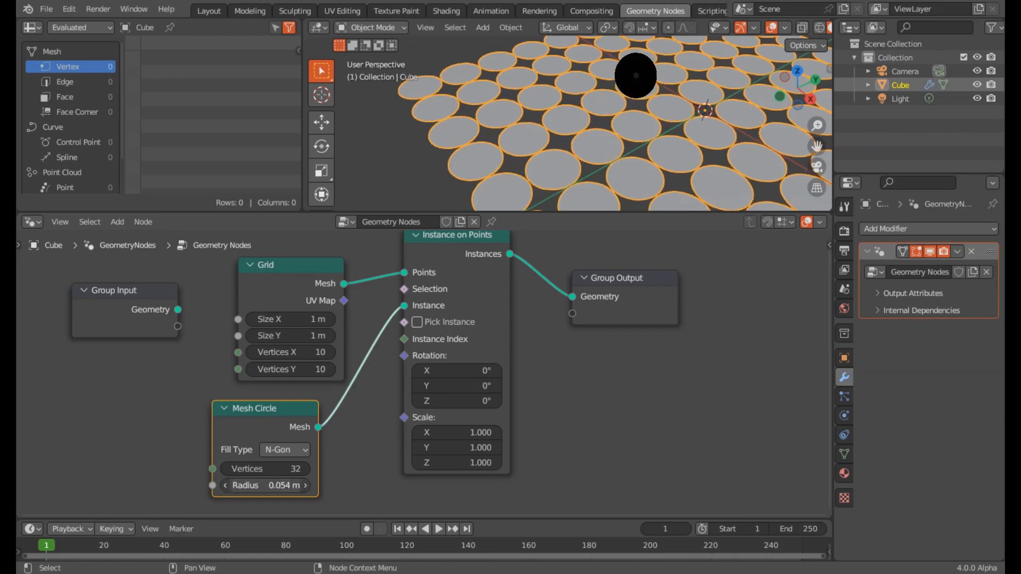
Set the Mesh Circle's radius to 0.053 m and inspect the circle spacing in the viewport.
left_click(265, 485)
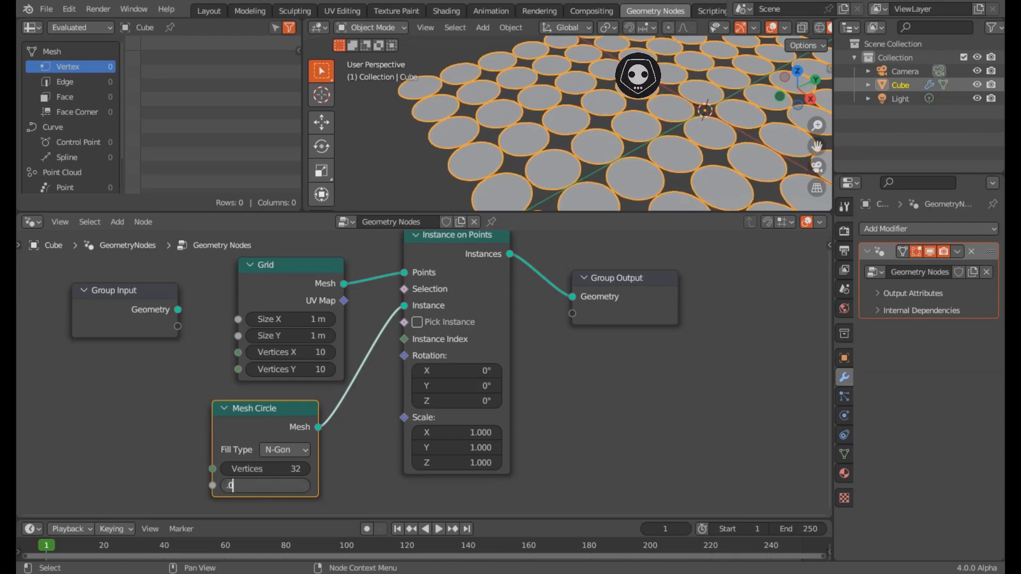
type(".053")
key("Return")
middle_click_drag(510, 109, 523, 134)
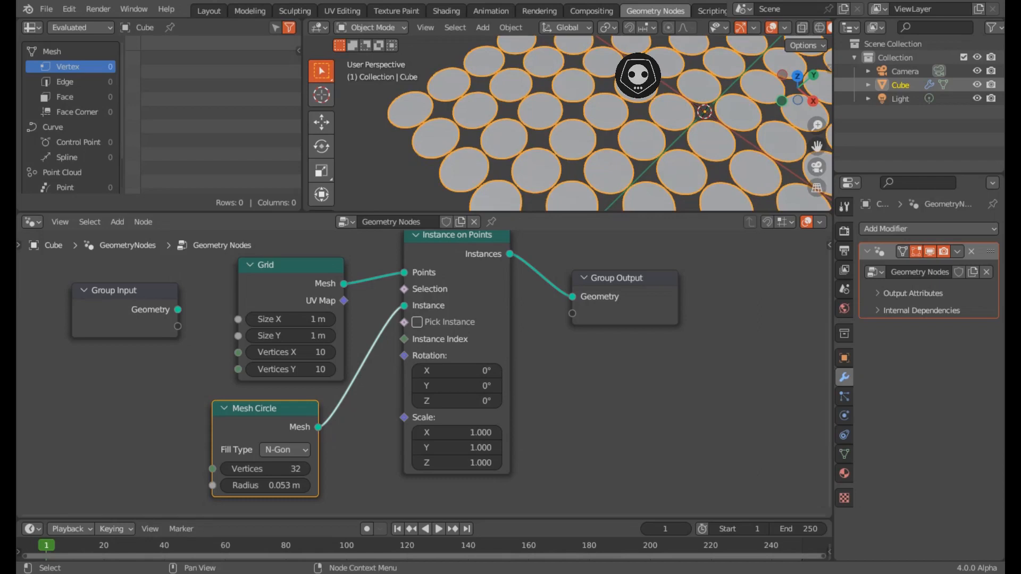
Make room before the Group Output node and add an unconnected Realize Instances node beneath the Instances link.
middle_click_drag(542, 373, 362, 419)
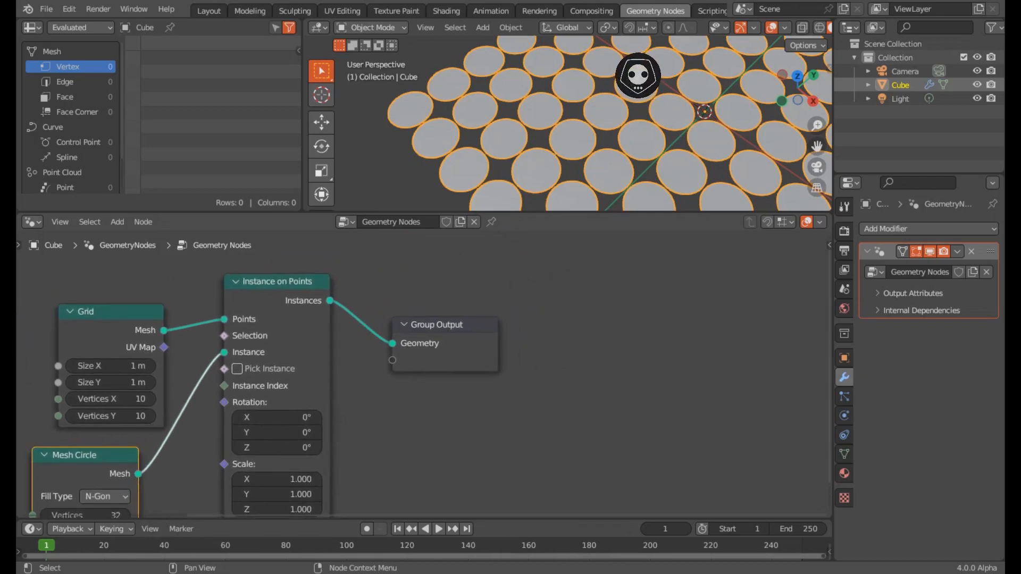
left_click_drag(444, 326, 572, 320)
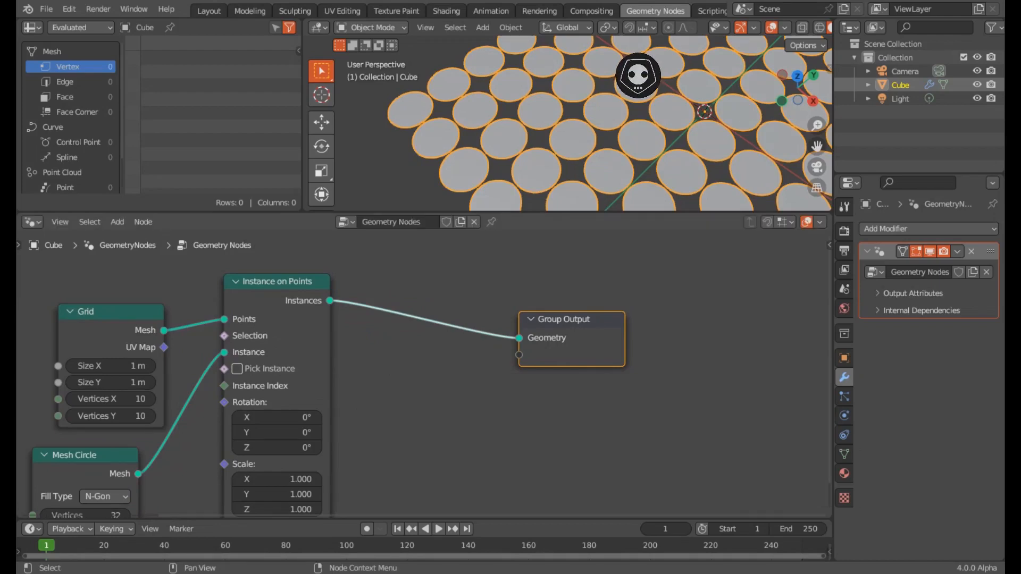
left_click(407, 382)
key("shift+a")
key("s")
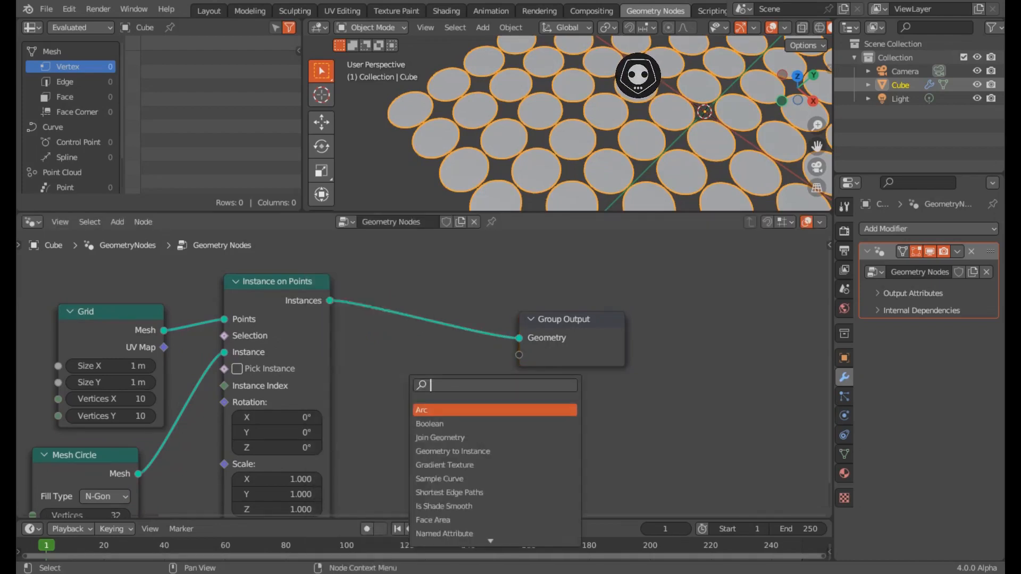
type("REAALIZE")
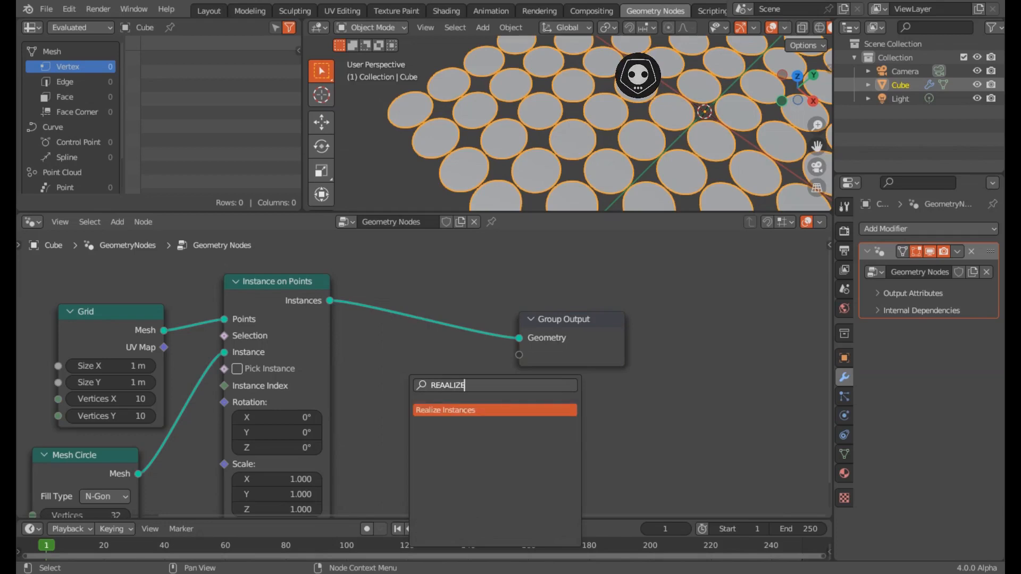
key("Return")
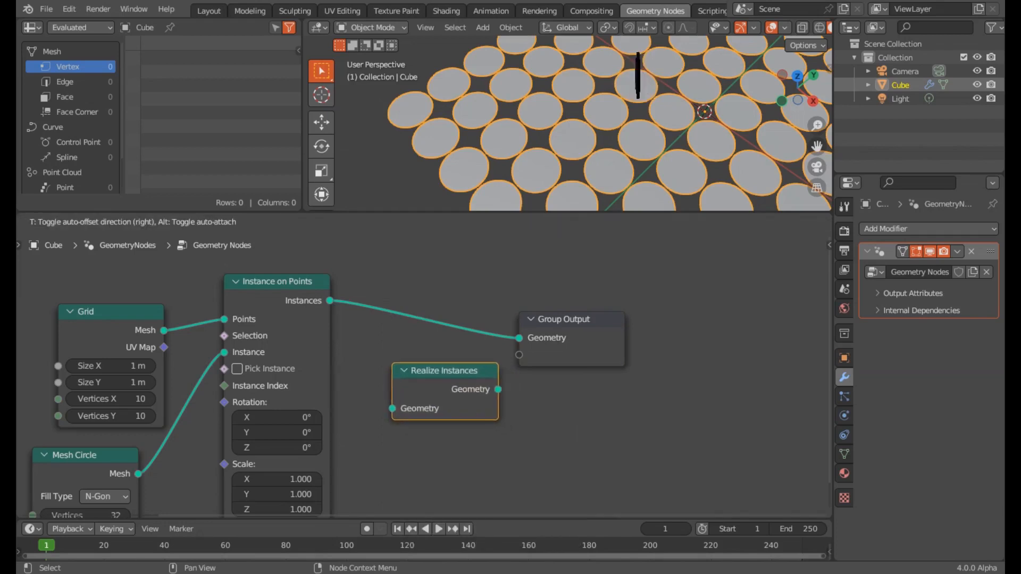
left_click(377, 373)
Move Group Output farther away and insert an Extrude Mesh node into the link between Instance on Points and Group Output.
left_click_drag(564, 320, 593, 320)
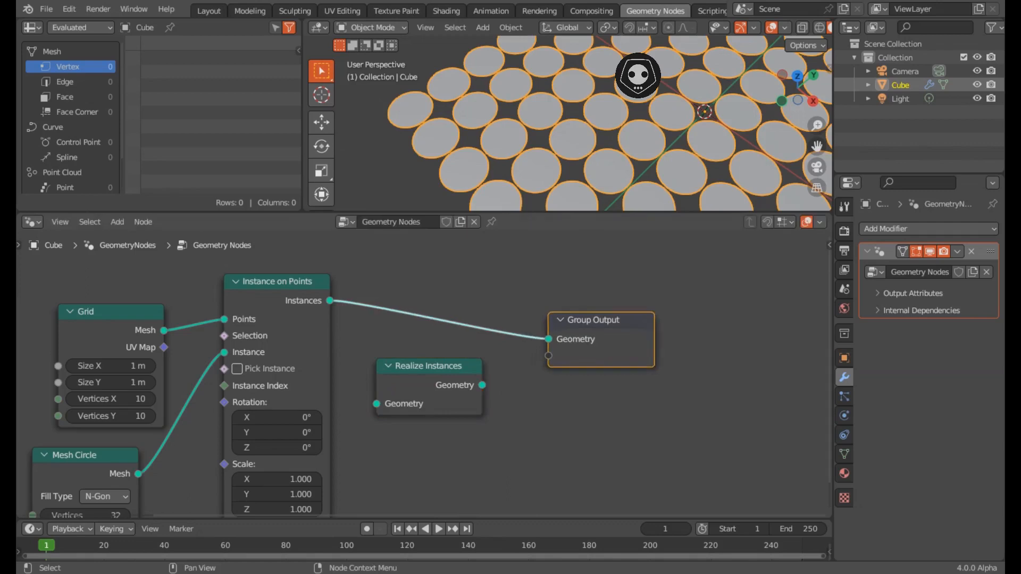
scroll(426, 377, "down", 3)
middle_click_drag(425, 378, 431, 358)
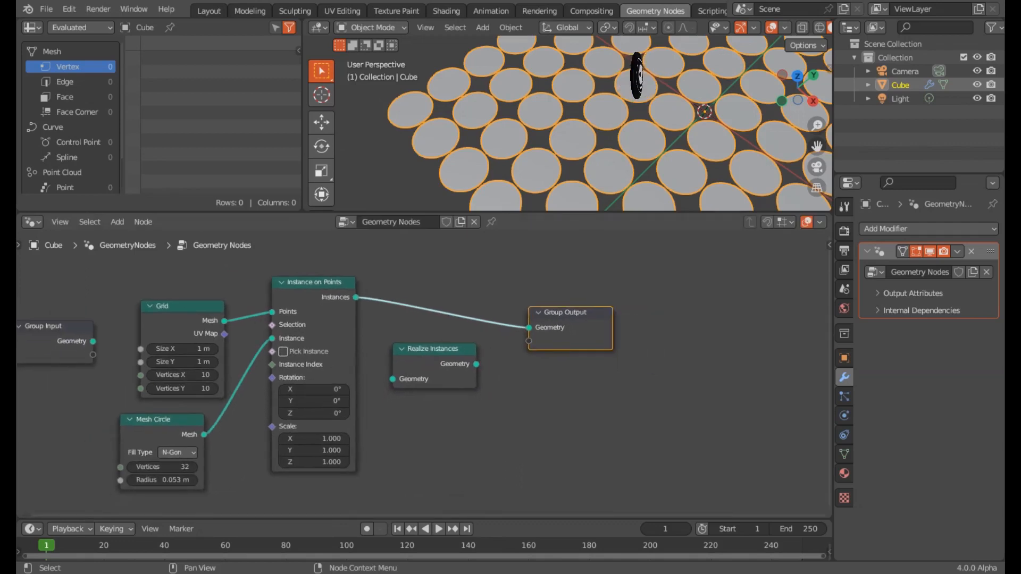
left_click_drag(570, 319, 666, 327)
left_click(544, 418)
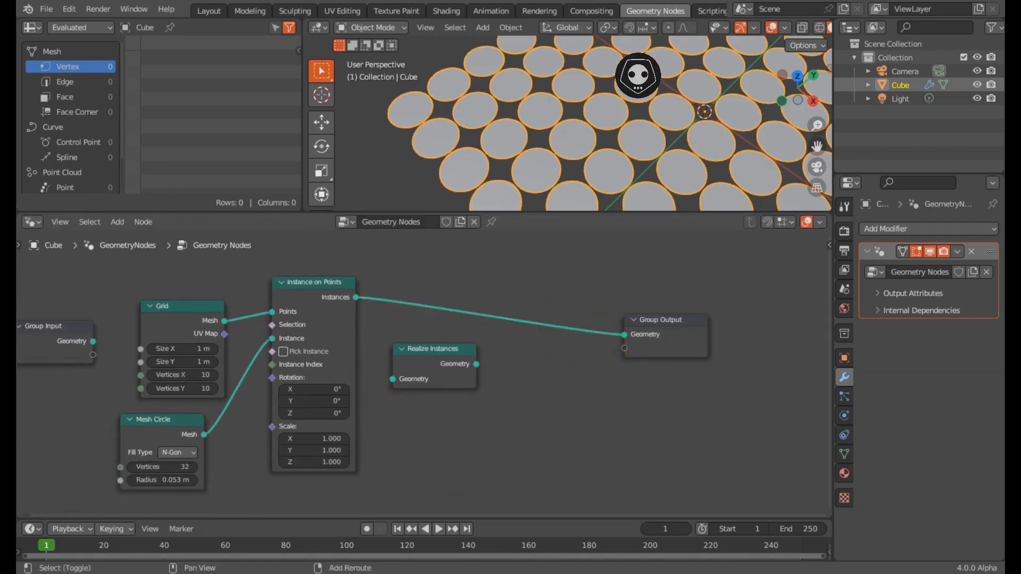
key("shift+a")
type("sextrude")
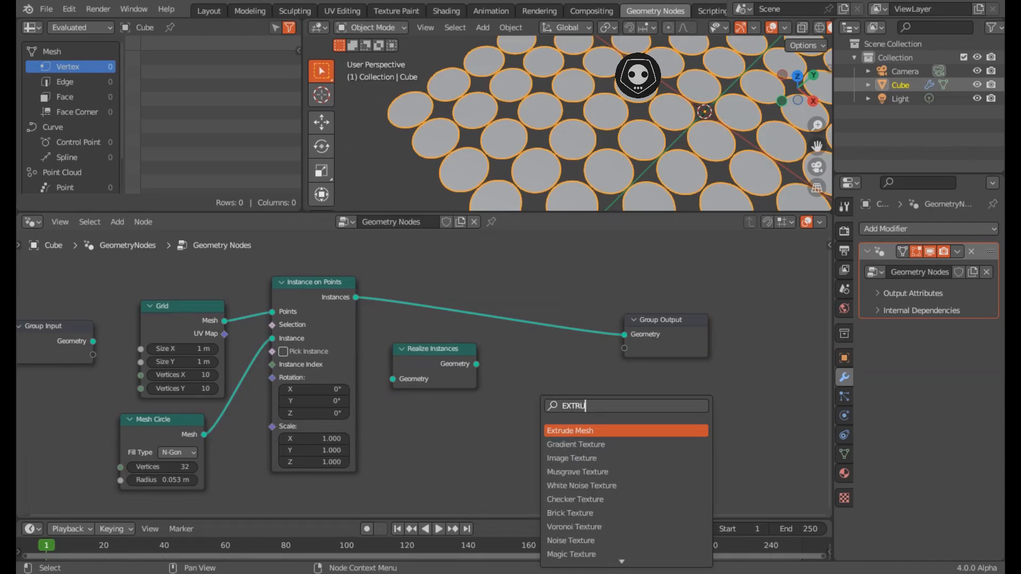
key("Return")
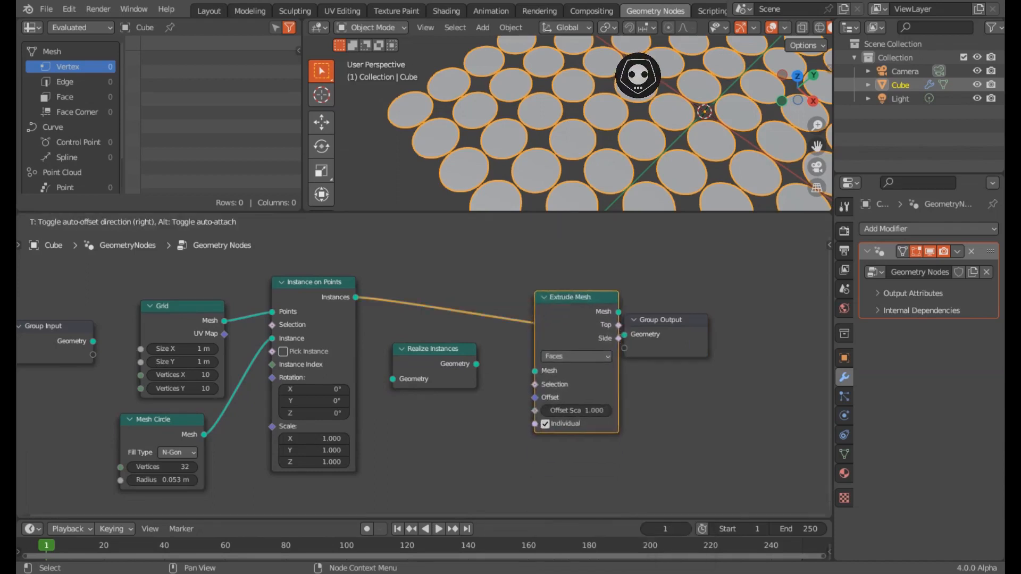
left_click(520, 291)
Inspect the extruded columns up close and move the unconnected Realize Instances node clear of the main chain, below Group Output.
scroll(568, 123, "down", 7)
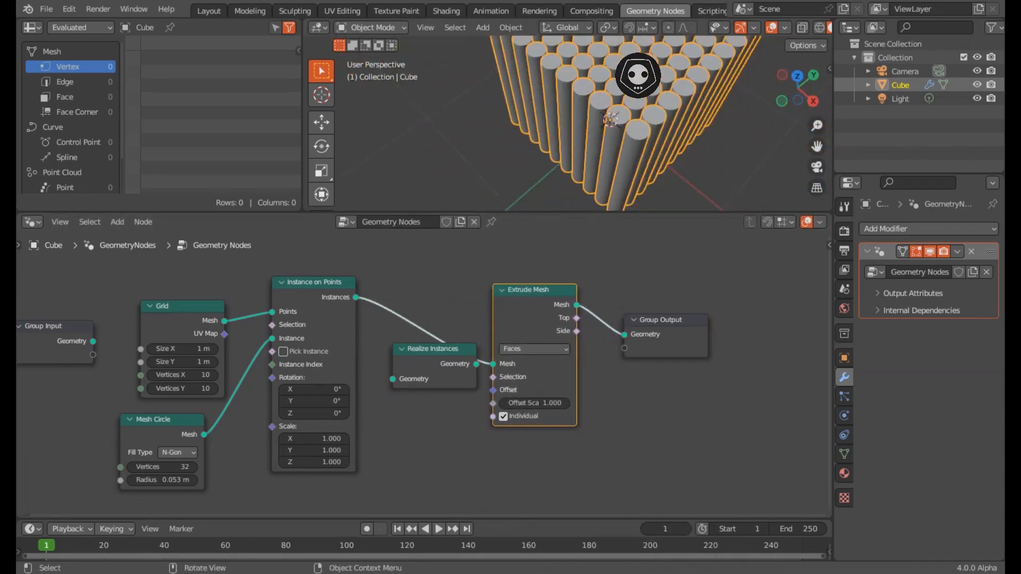
middle_click_drag(568, 123, 537, 153)
scroll(537, 173, "up", 5)
scroll(537, 153, "up", 3)
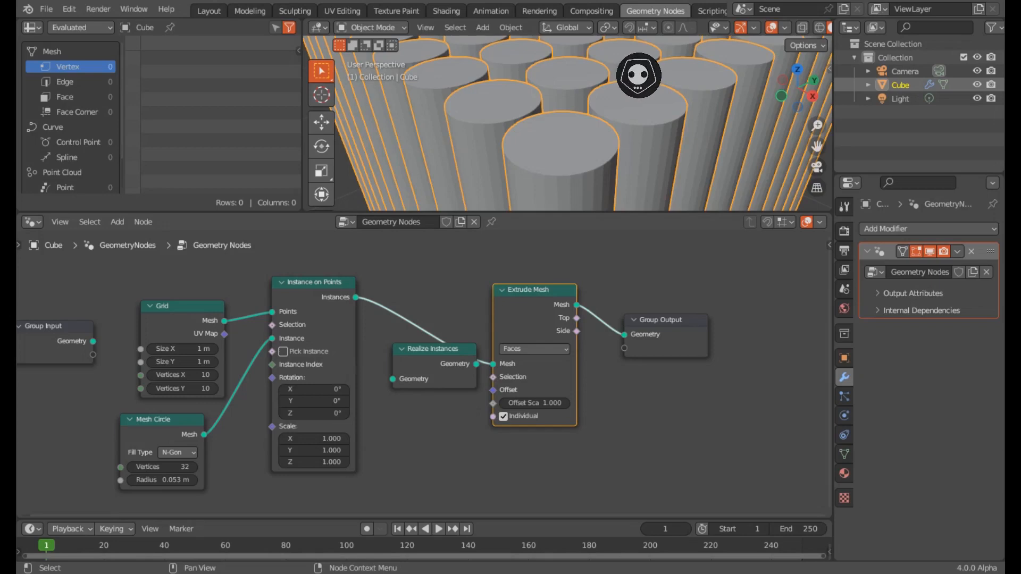
scroll(427, 372, "up", 2)
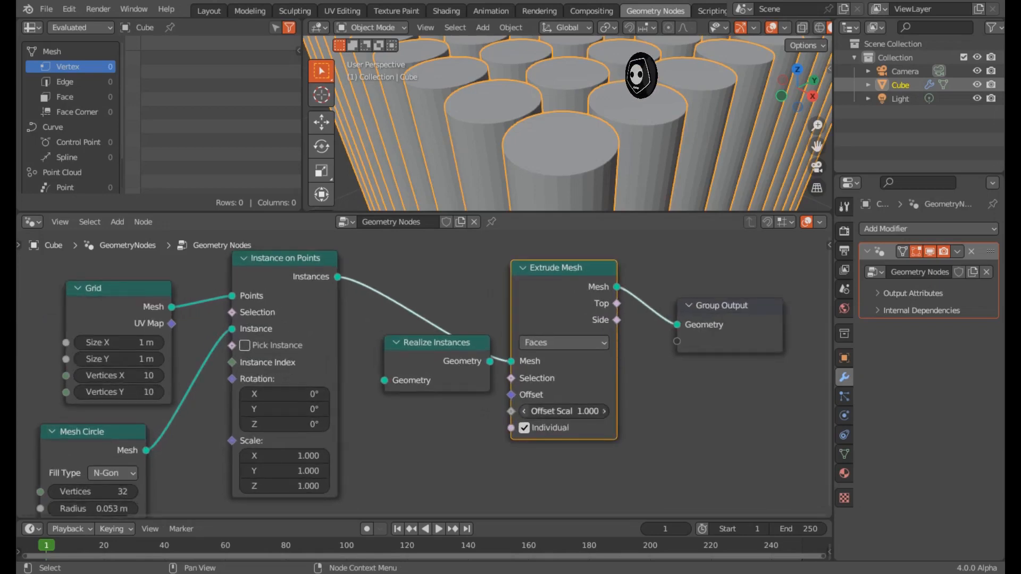
scroll(432, 377, "down", 2)
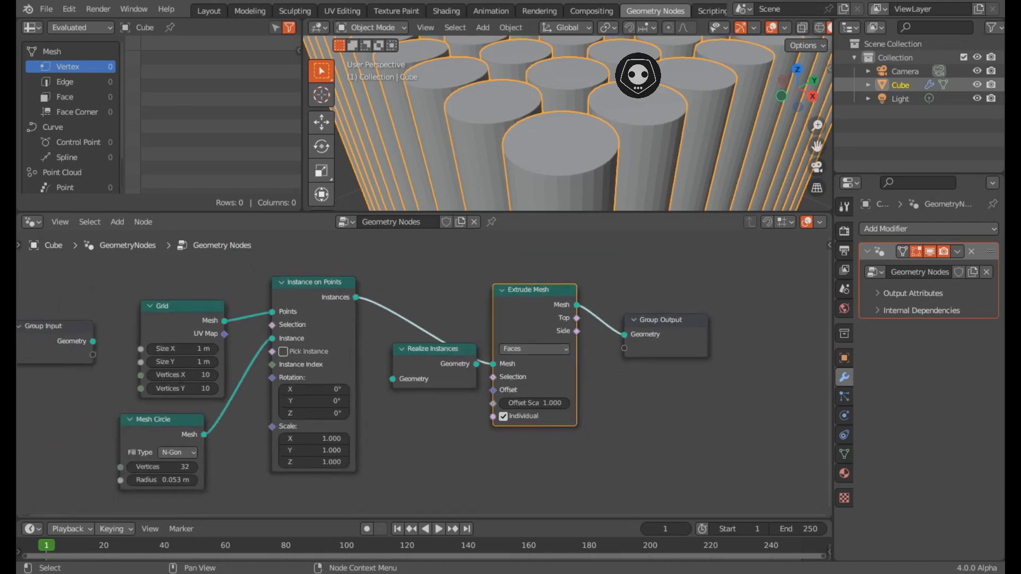
left_click_drag(432, 367, 722, 437)
middle_click_drag(676, 431, 695, 372)
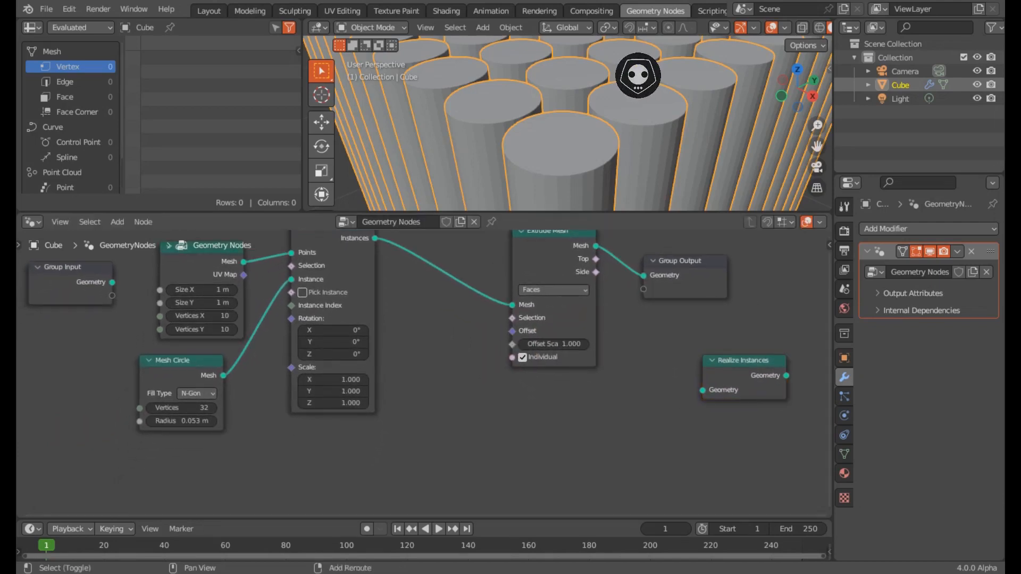
Add a Noise Texture node below the Instance on Points node.
key("shift+a")
type("Noi")
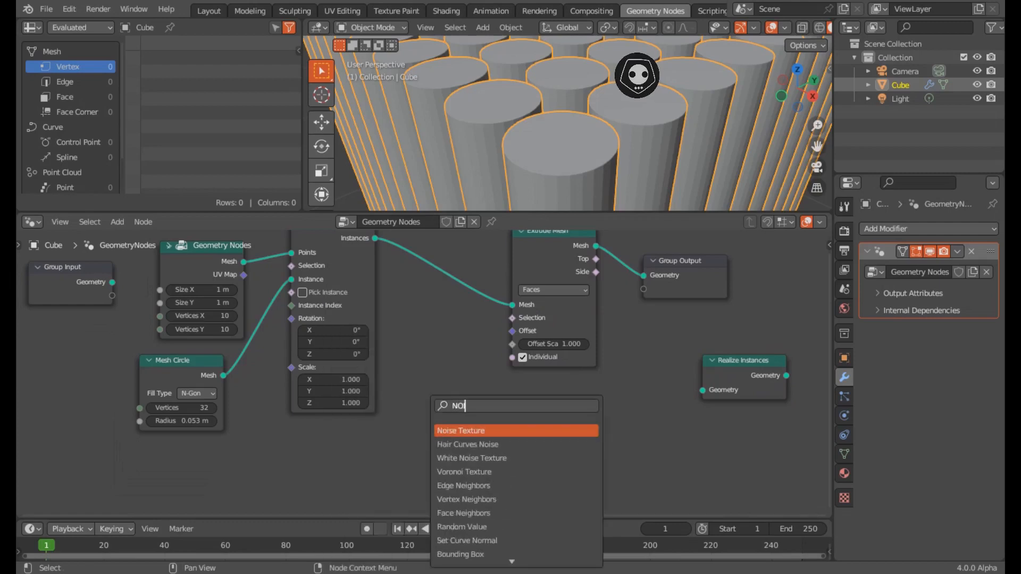
key("Return")
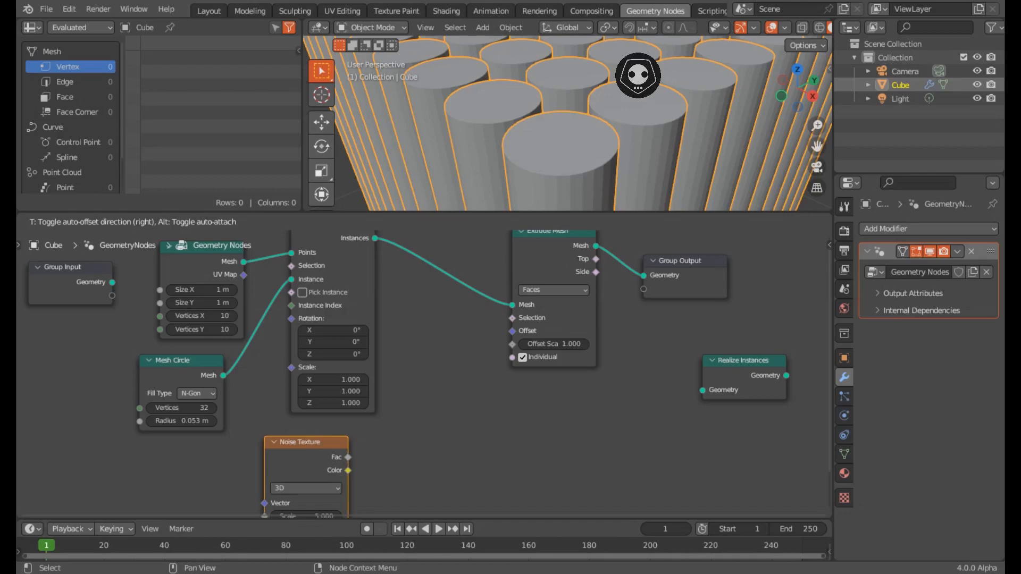
left_click(266, 448)
middle_click_drag(266, 448, 290, 363)
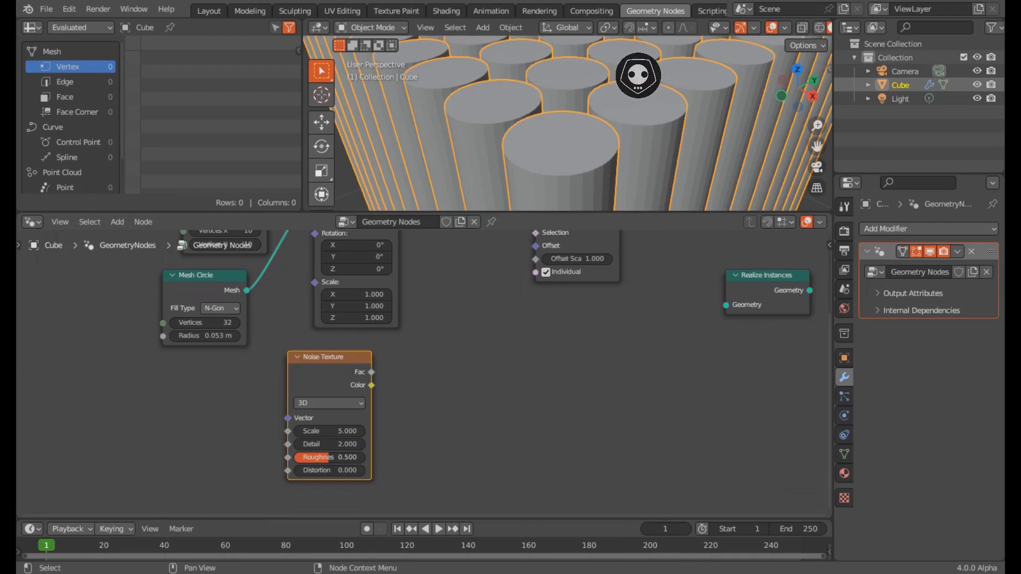
Add a Combine XYZ node beside the Noise Texture node, on its output side.
middle_click_drag(290, 363, 238, 448)
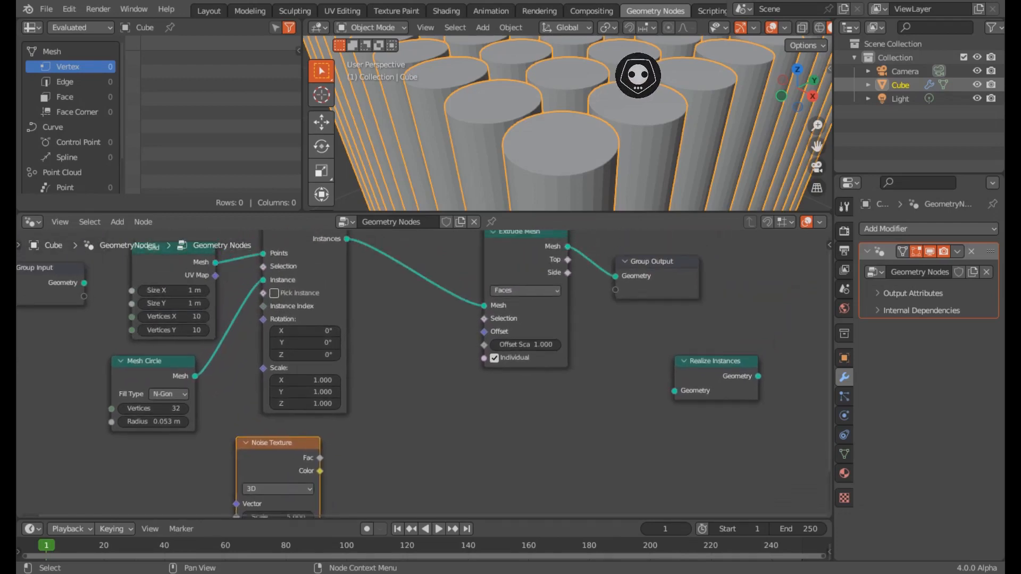
key("shift+a")
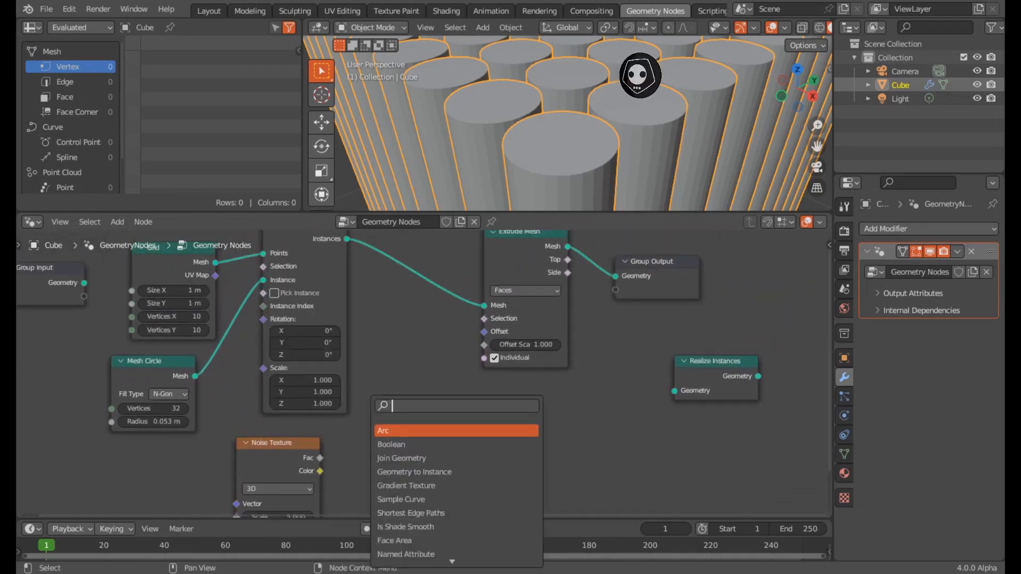
type("COMBINE")
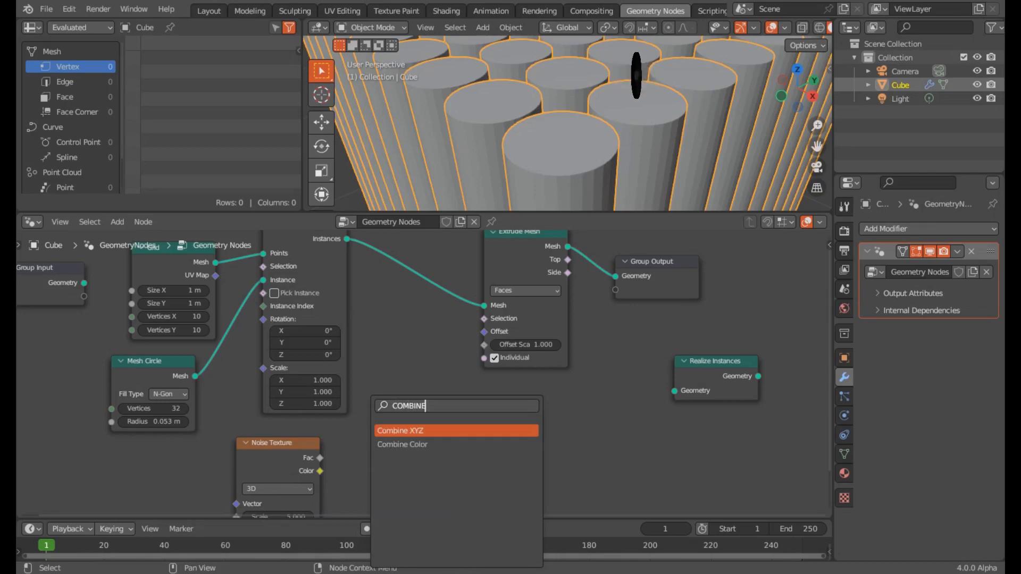
key("Return")
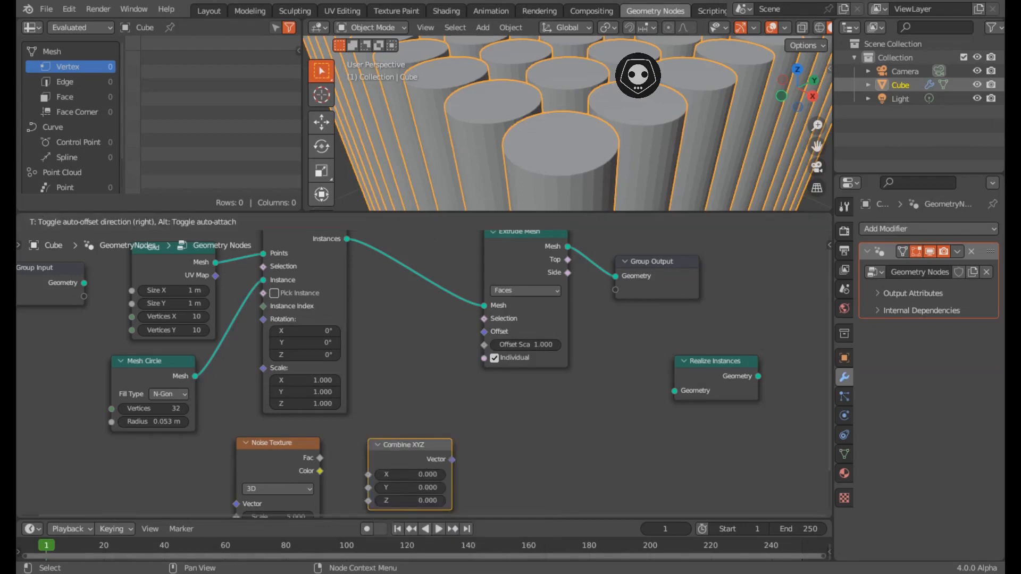
left_click(362, 431)
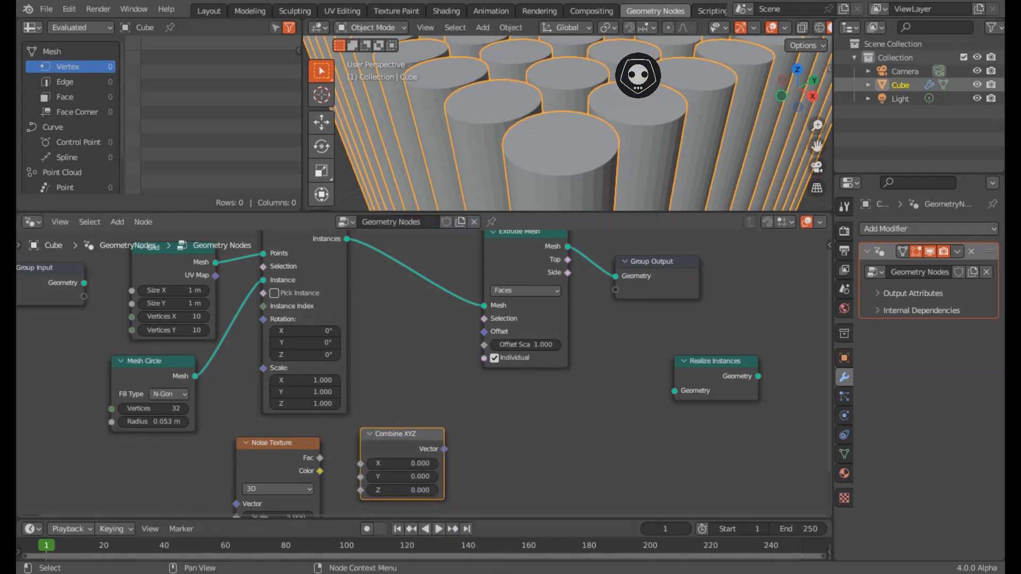
Connect the Noise Texture's Fac output to Combine XYZ's Z input, and its Vector output to Extrude Mesh's Offset.
left_click_drag(320, 458, 361, 489)
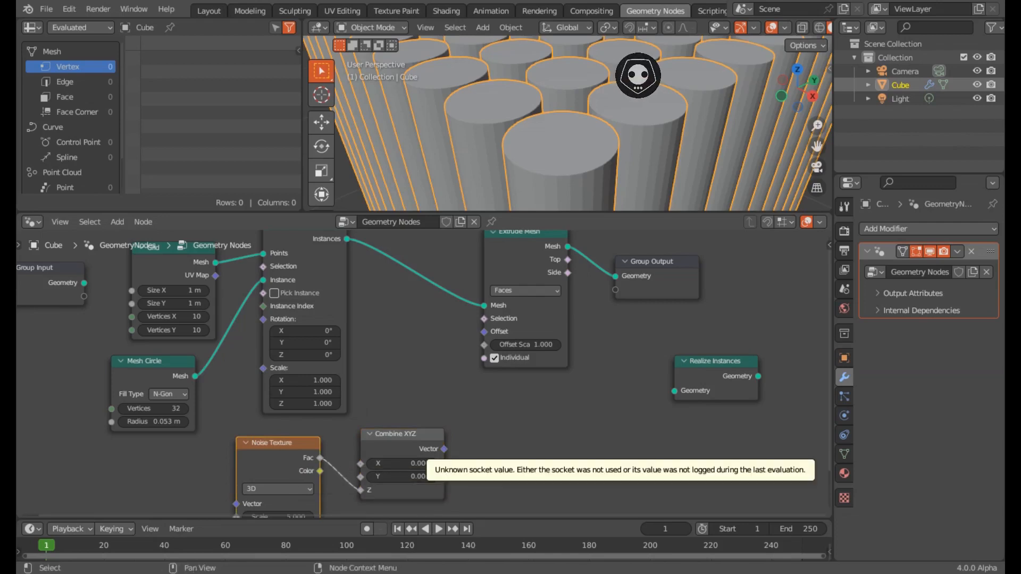
left_click_drag(444, 449, 453, 433)
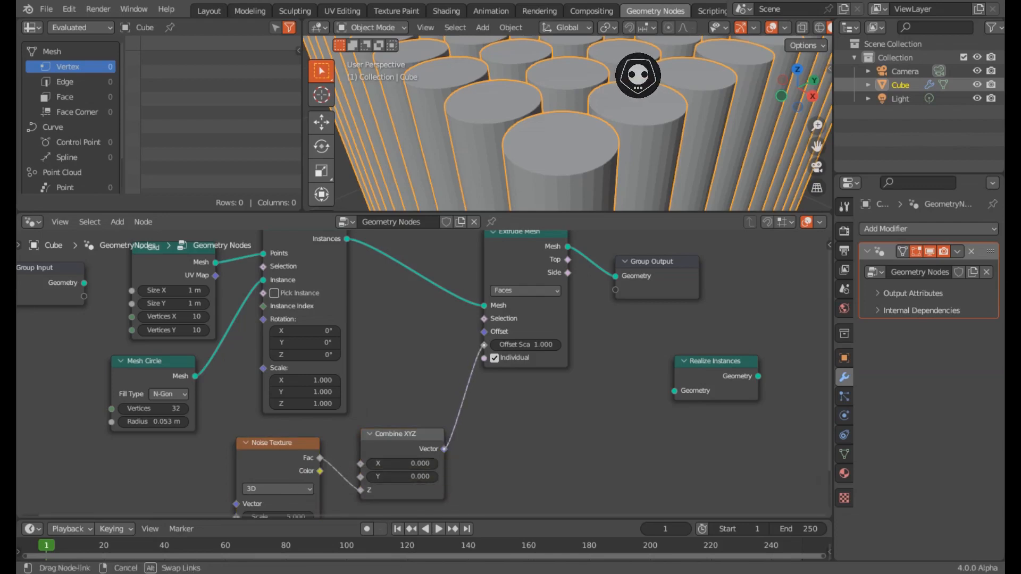
left_click_drag(481, 334, 484, 332)
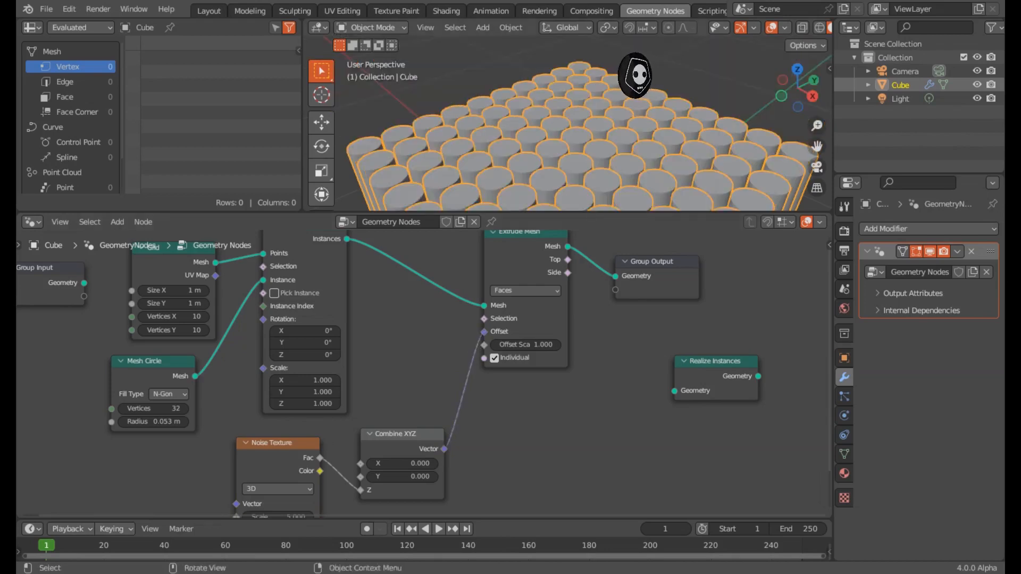
middle_click_drag(575, 192, 593, 51, "shift")
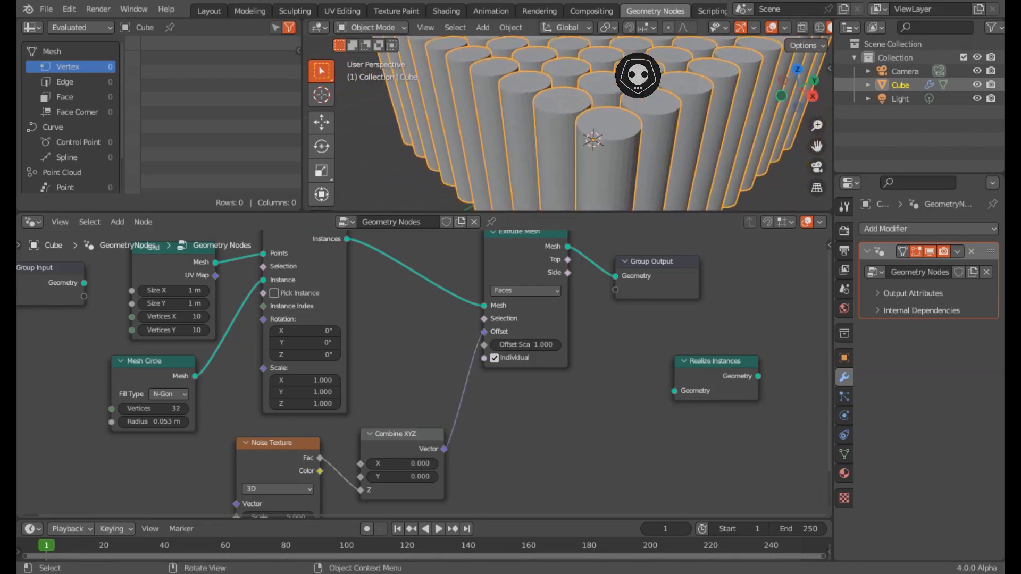
Enlarge the 3D viewport, try other Offset Scale values on Extrude Mesh, and set the value back to 1.000.
left_click_drag(593, 212, 593, 263)
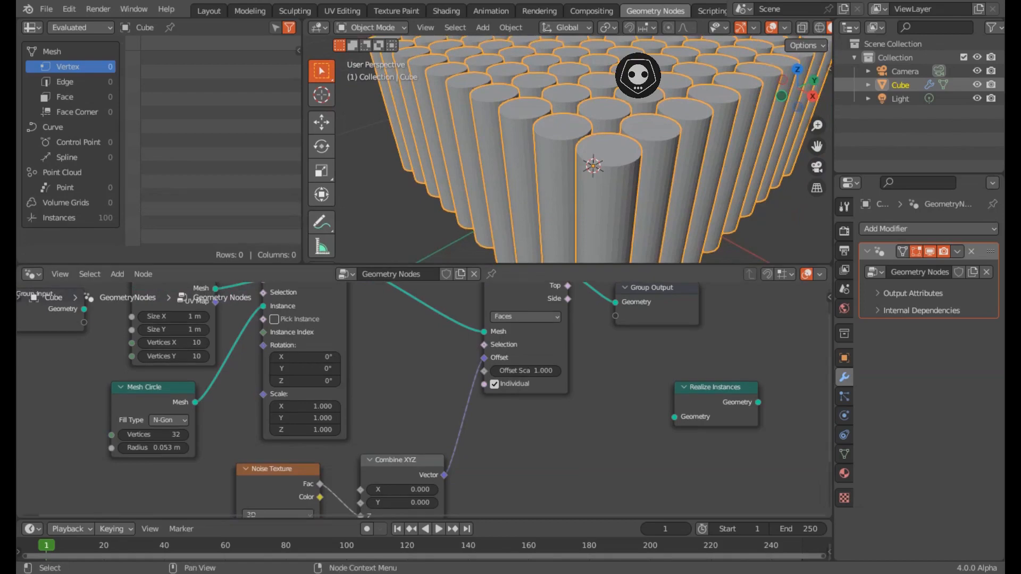
middle_click_drag(478, 372, 497, 407)
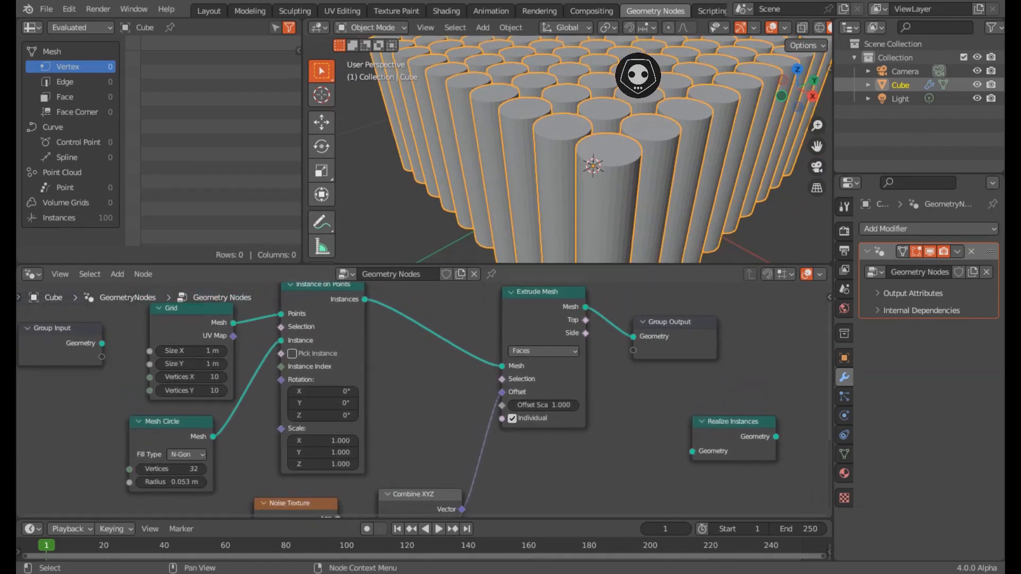
left_click_drag(543, 405, 549, 406)
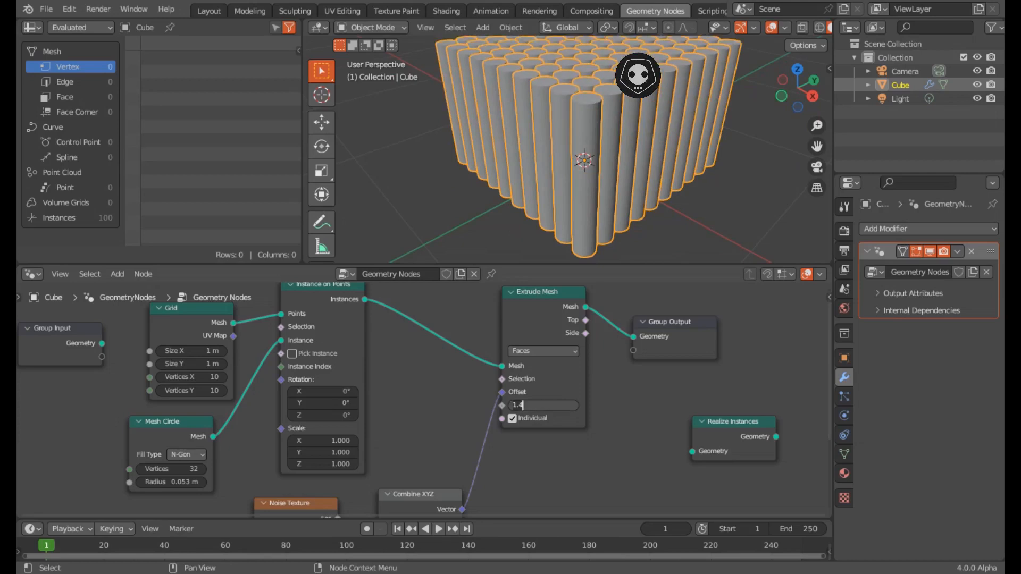
key("Return")
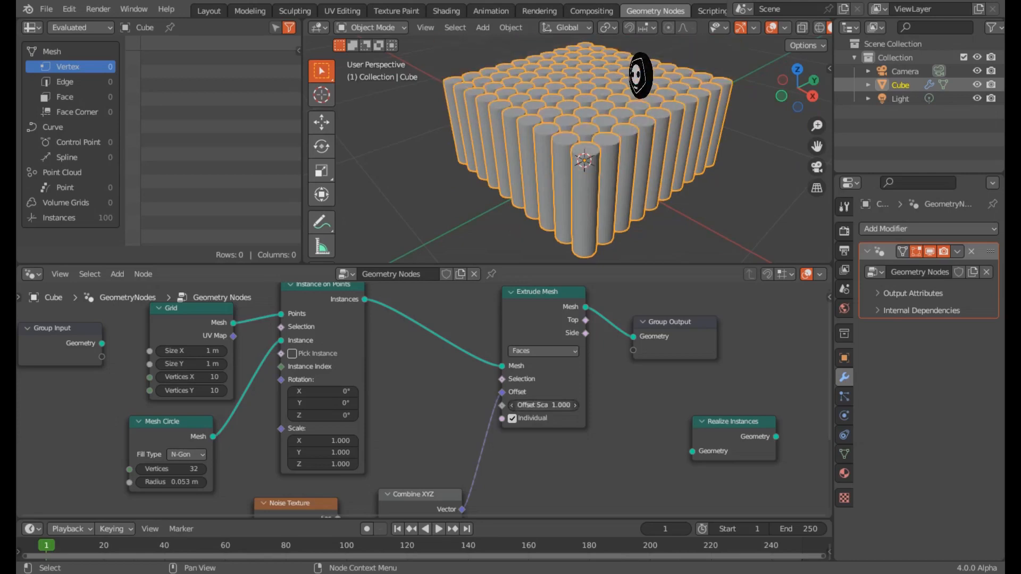
Insert the Realize Instances node between Instance on Points and Extrude Mesh, and view the columns up close.
left_click_drag(733, 421, 453, 323)
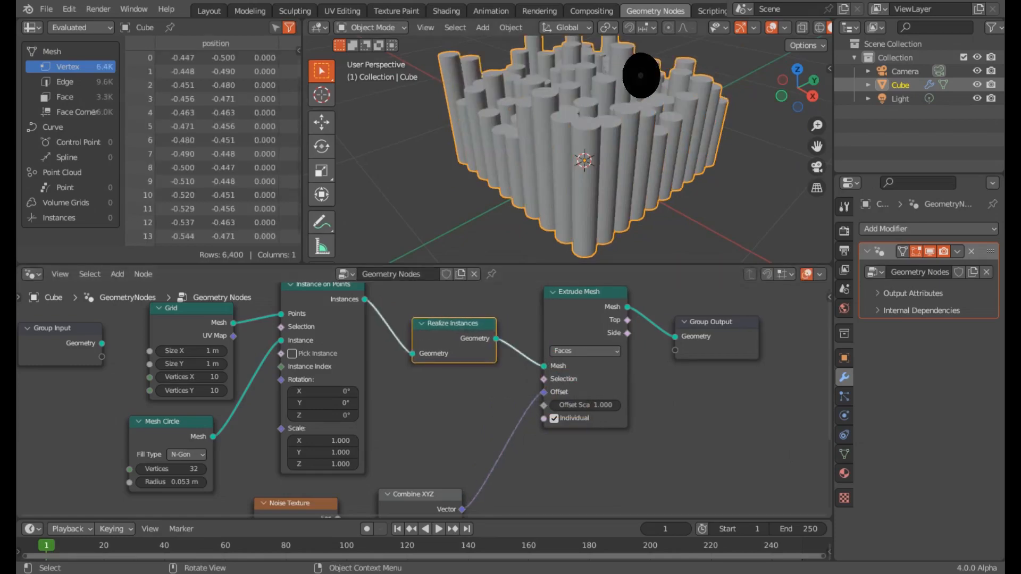
middle_click_drag(596, 155, 525, 193, "shift")
scroll(525, 193, "up", 6)
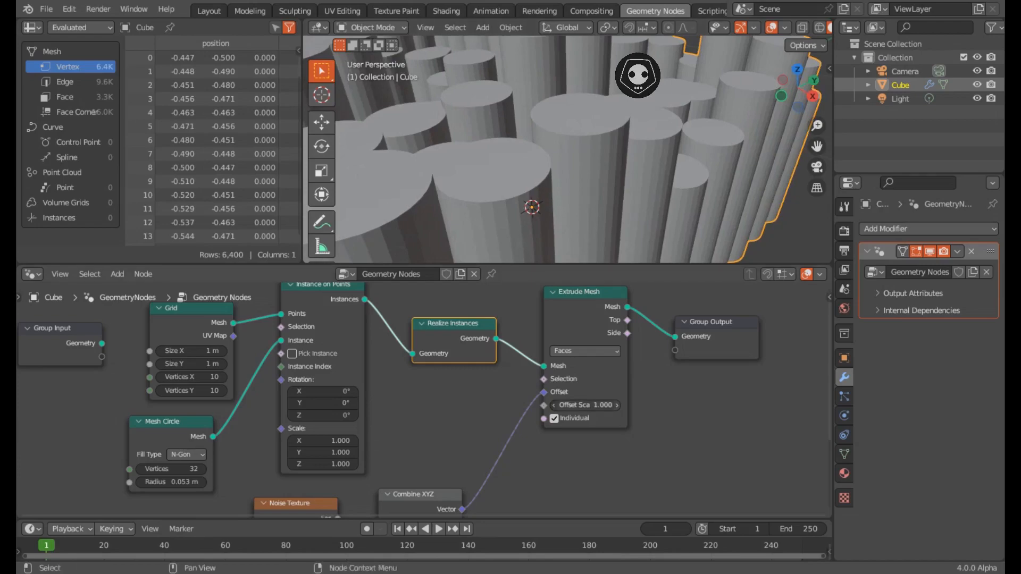
Vary Extrude Mesh's Offset Scale again while viewing all the columns, and return it to 1.000.
left_click(617, 405)
scroll(567, 160, "down", 5)
middle_click_drag(568, 160, 553, 171)
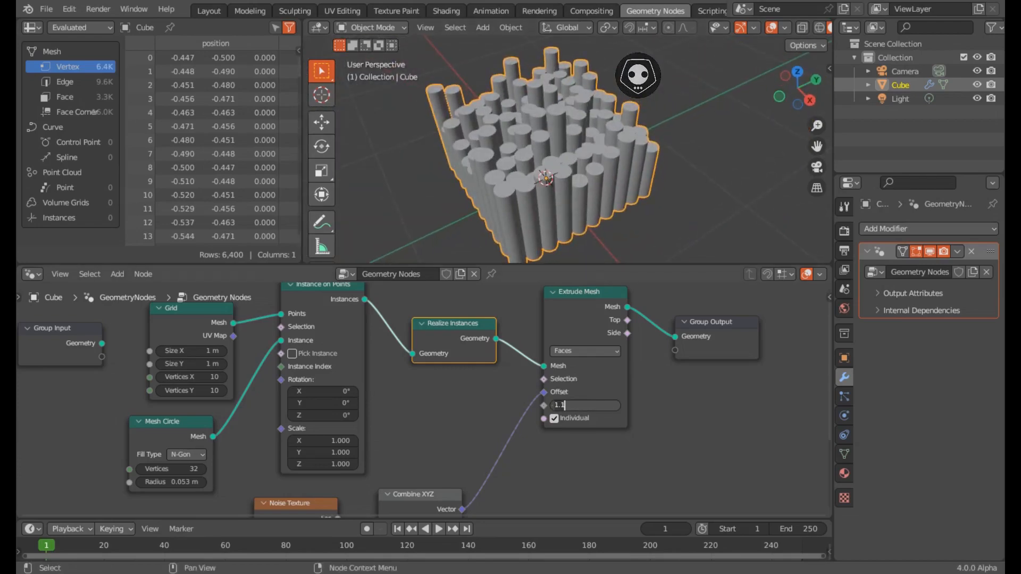
key("Return")
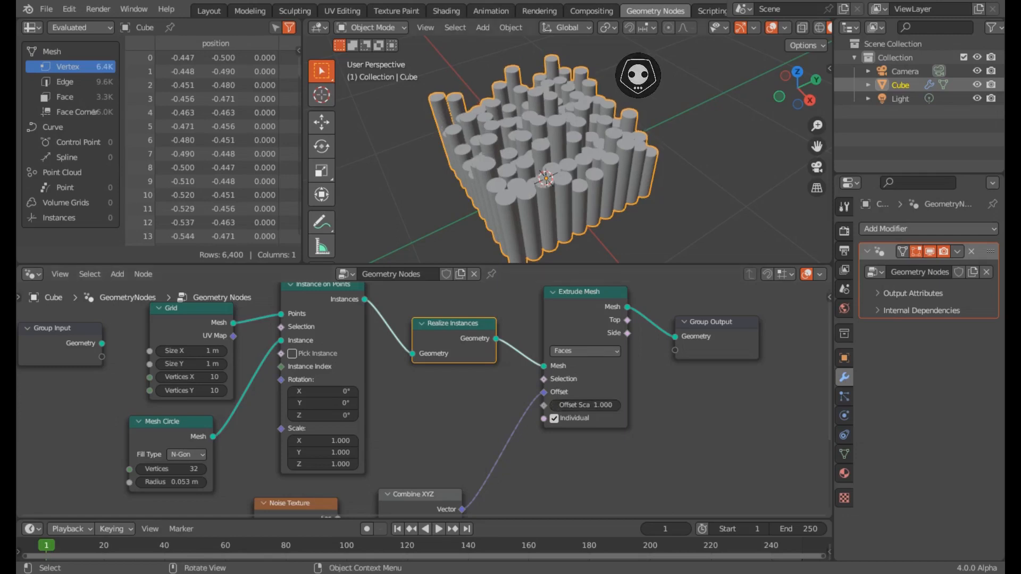
Move Group Output farther from Extrude Mesh and insert a Set Shade Smooth node between them.
left_click_drag(568, 264, 567, 248)
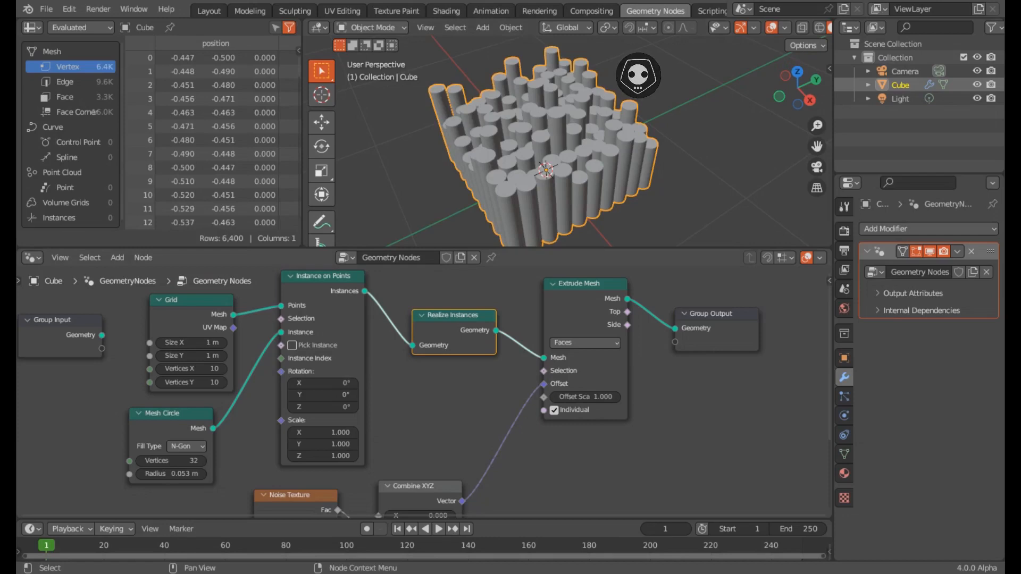
middle_click_drag(426, 399, 313, 446)
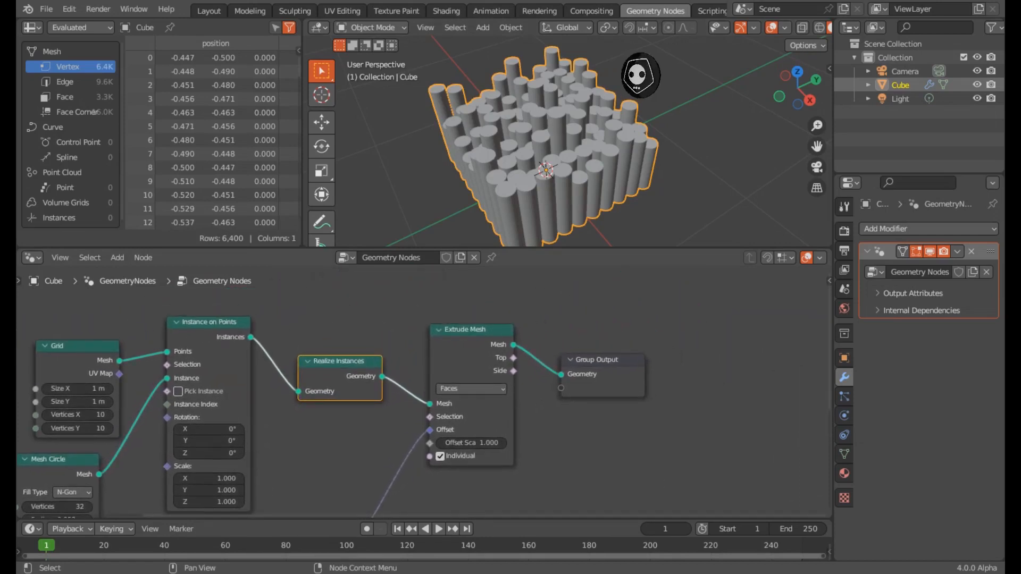
left_click_drag(598, 360, 639, 356)
scroll(638, 355, "up", 3)
left_click(570, 381)
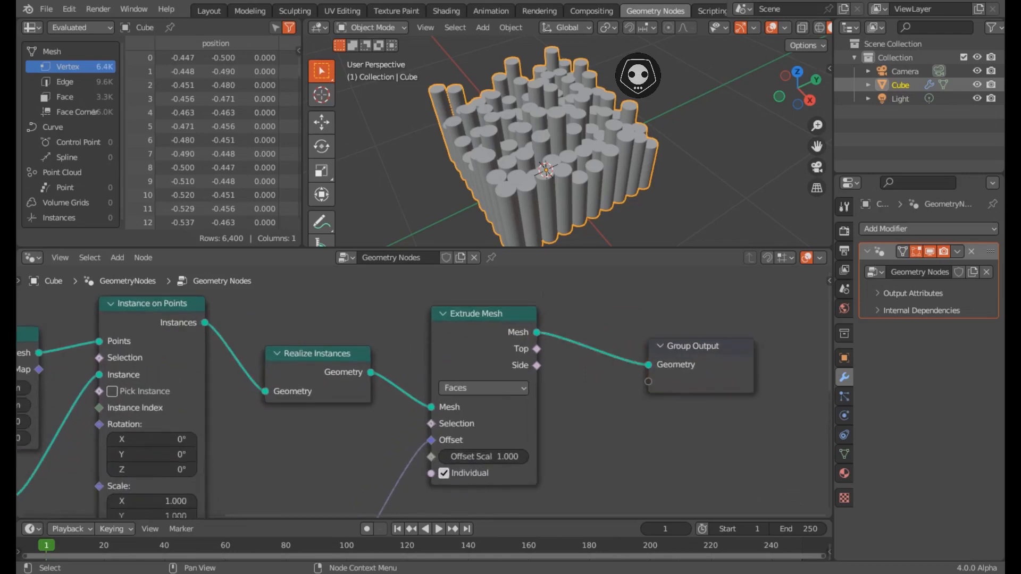
key("shift+a")
key("s")
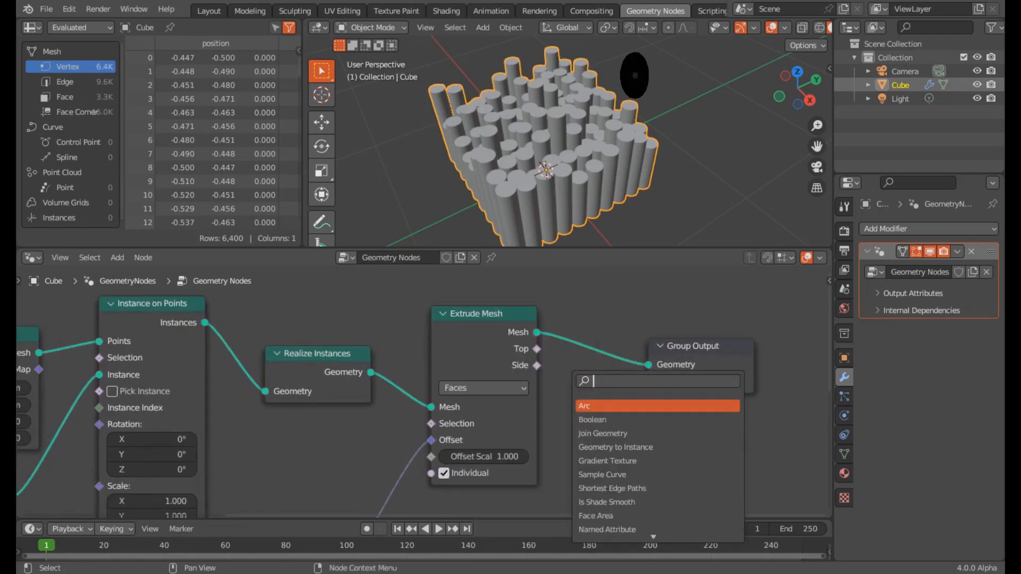
type("smo")
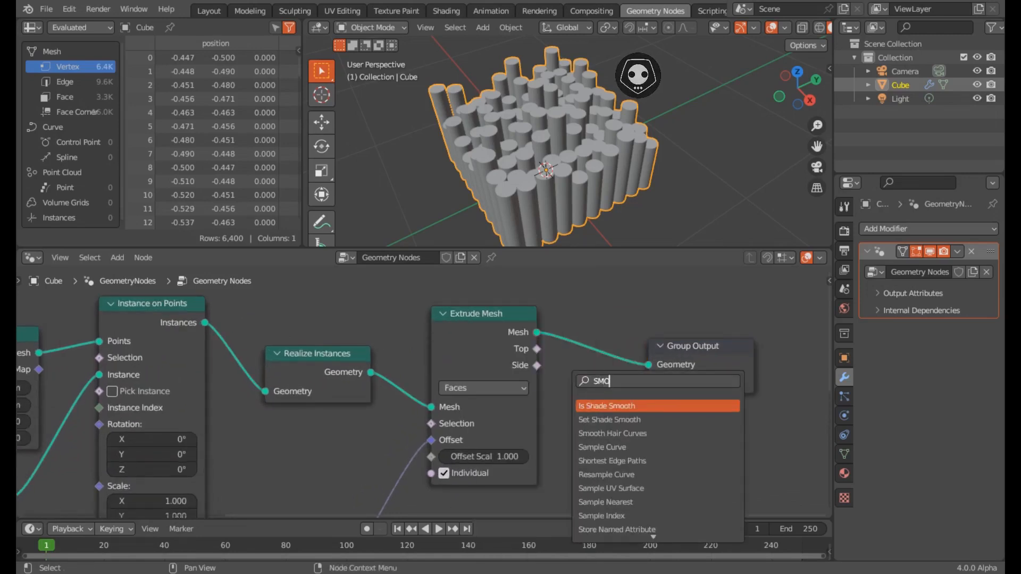
key("Down")
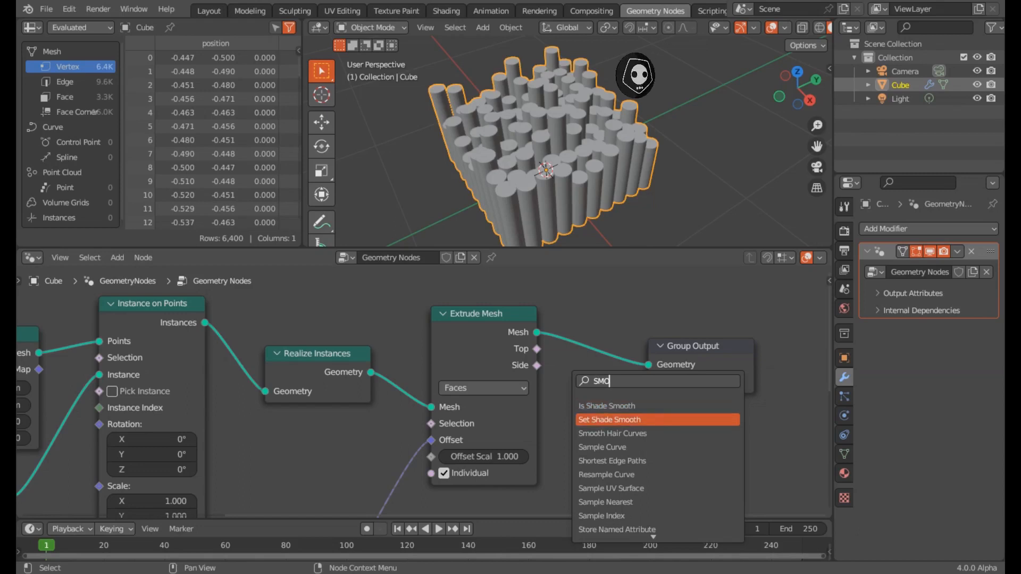
key("Return")
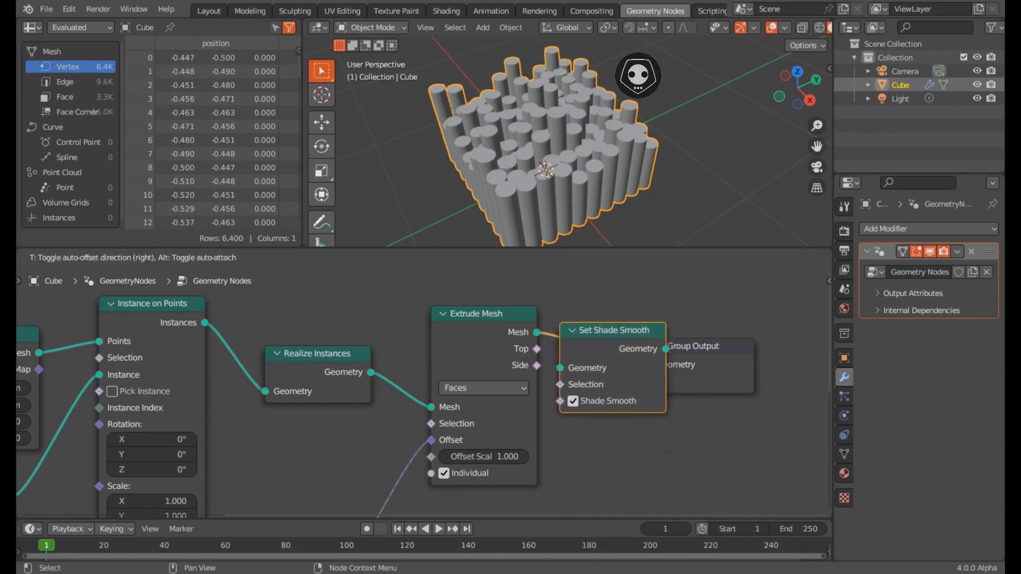
key("Return")
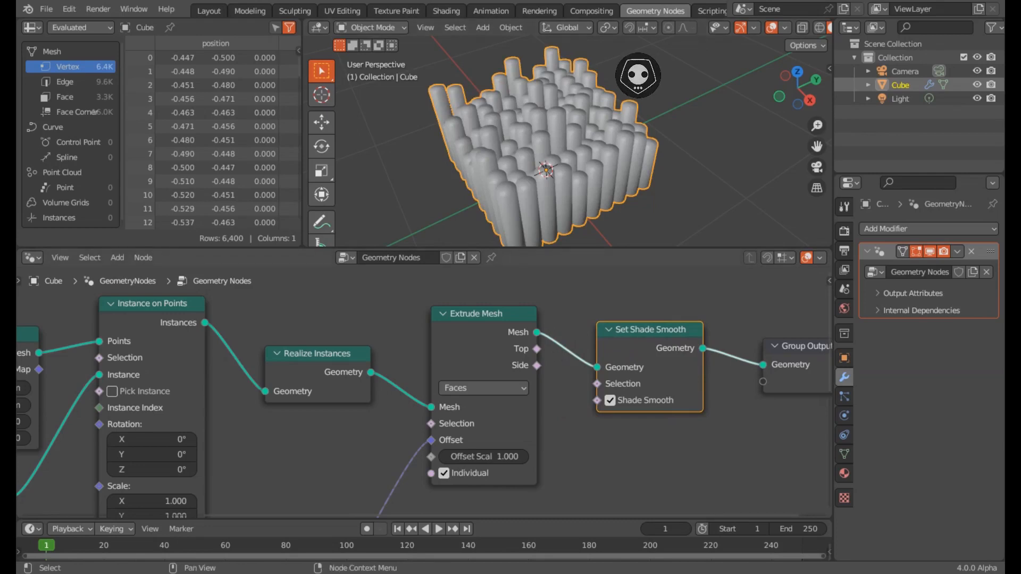
Inspect the smooth-shaded columns and remove the Set Shade Smooth node while keeping Extrude Mesh linked to Group Output.
scroll(568, 141, "up", 4)
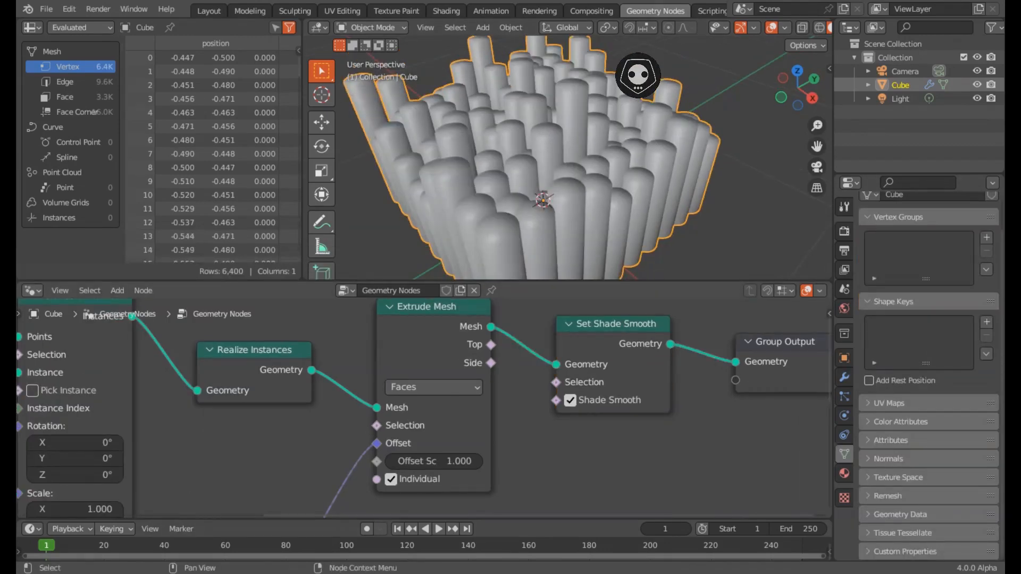
scroll(423, 408, "down", 2)
left_click(576, 342)
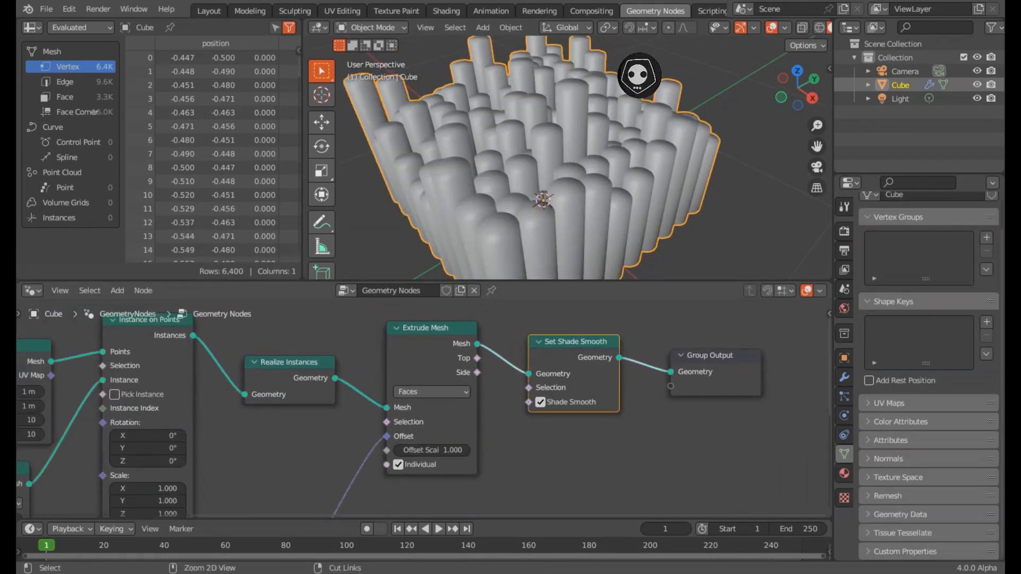
key("ctrl+x")
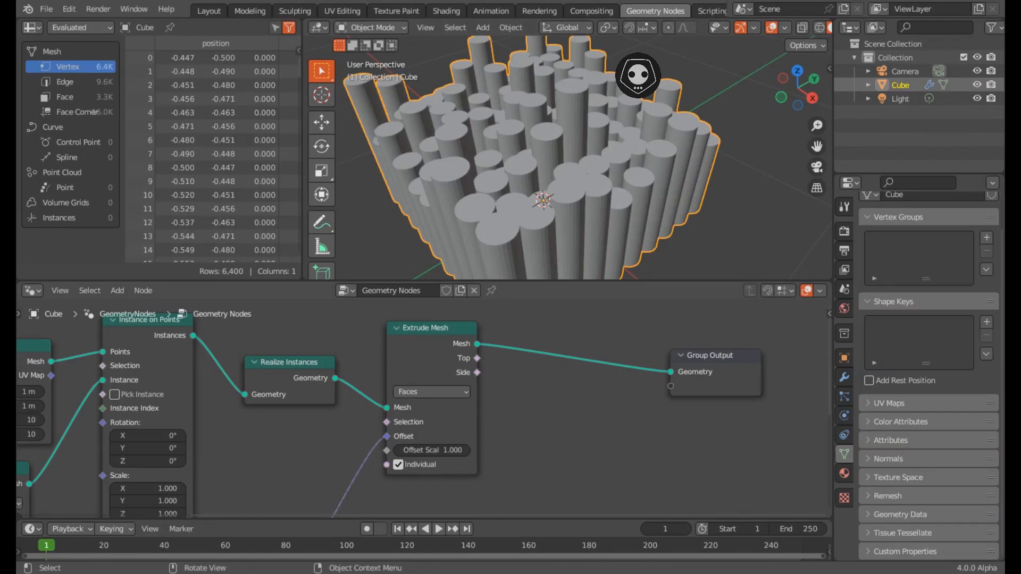
left_click_drag(612, 280, 612, 355)
scroll(633, 204, "down", 3)
middle_click_drag(612, 213, 747, 202)
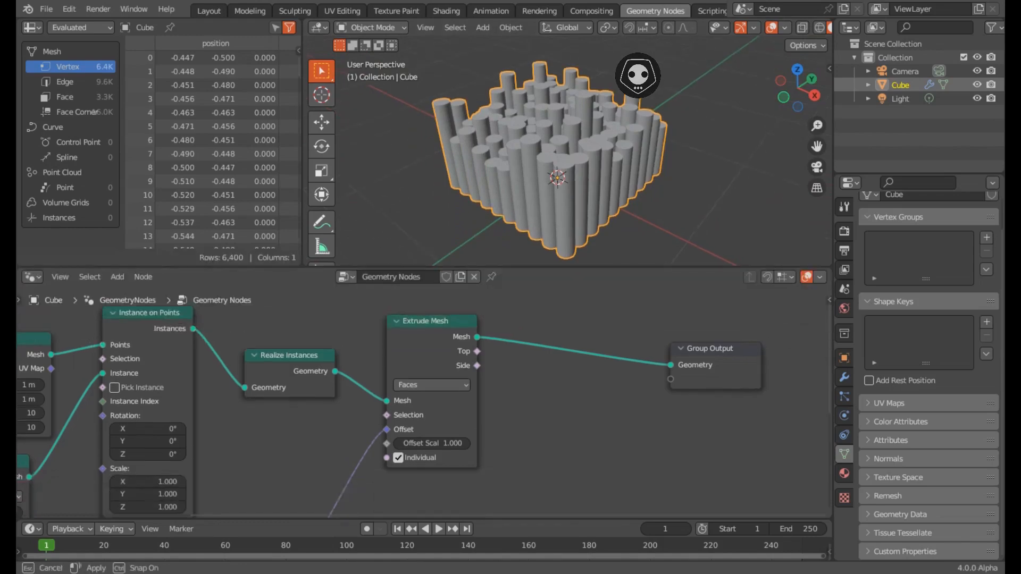
Review the whole node tree in a maximized node editor, moving Group Output close to Extrude Mesh, and restore the layout.
key("ctrl+space")
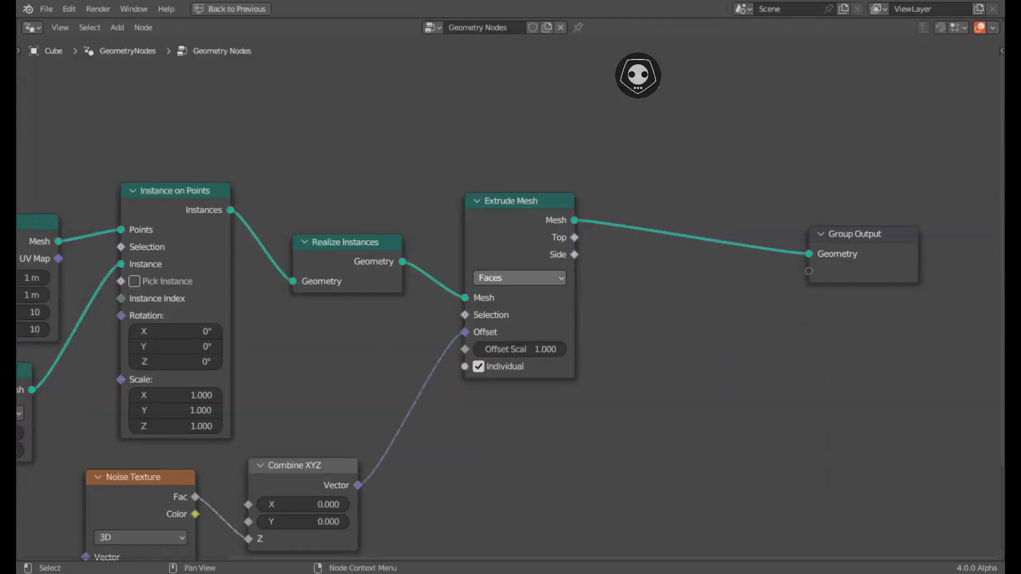
scroll(517, 288, "down", 3)
middle_click_drag(517, 288, 692, 222)
scroll(511, 301, "up", 1)
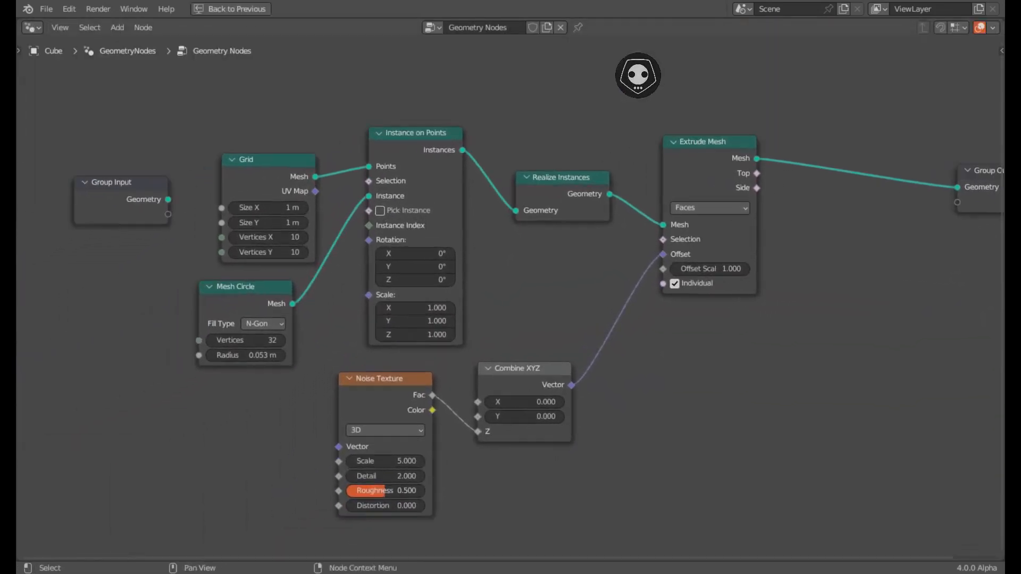
middle_click_drag(510, 301, 461, 300)
left_click_drag(952, 169, 809, 169)
middle_click_drag(809, 169, 844, 162)
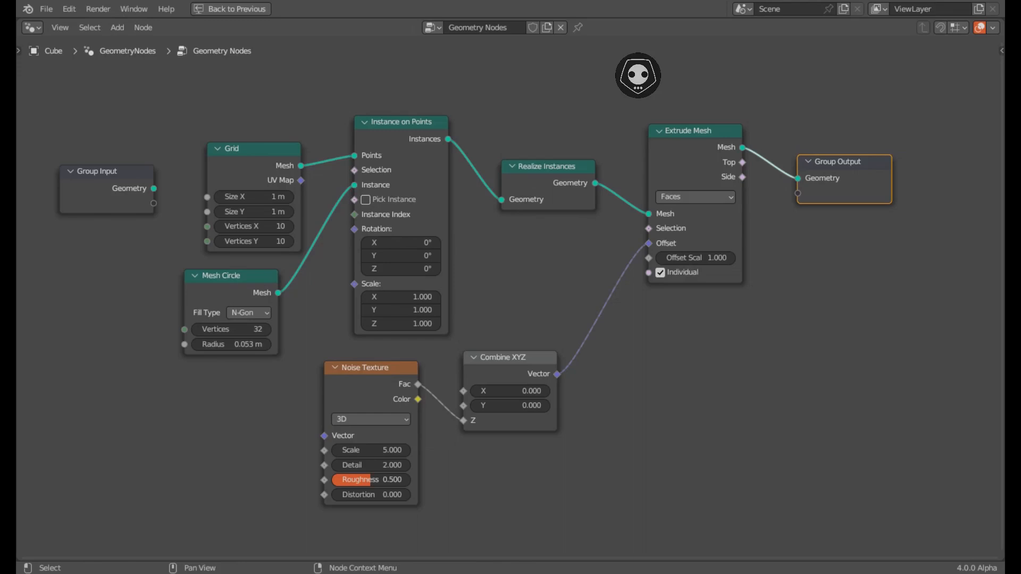
key("ctrl+space")
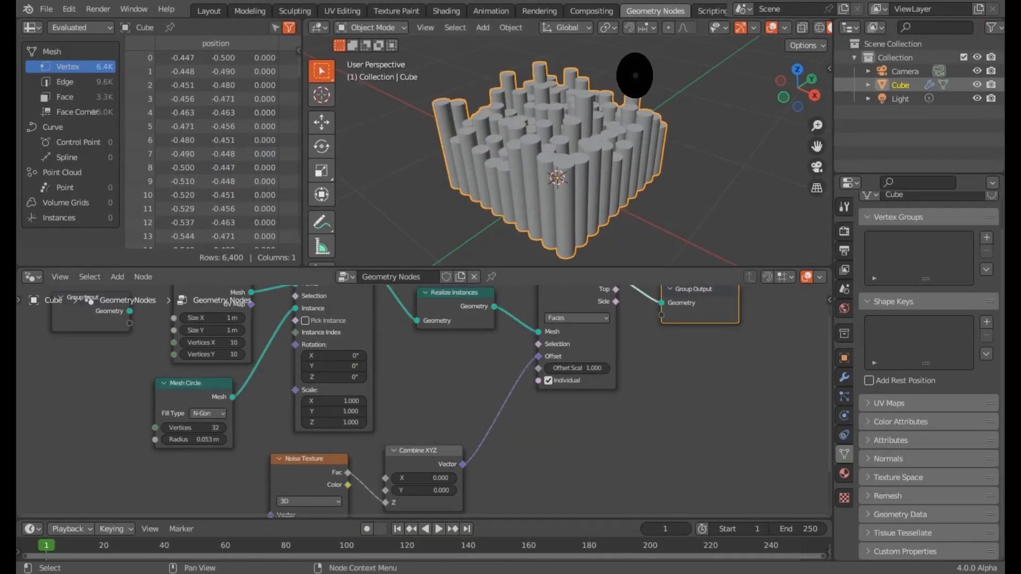
Set the Noise Texture node's Scale to 0.100.
middle_click_drag(397, 491, 420, 405)
scroll(420, 404, "up", 6)
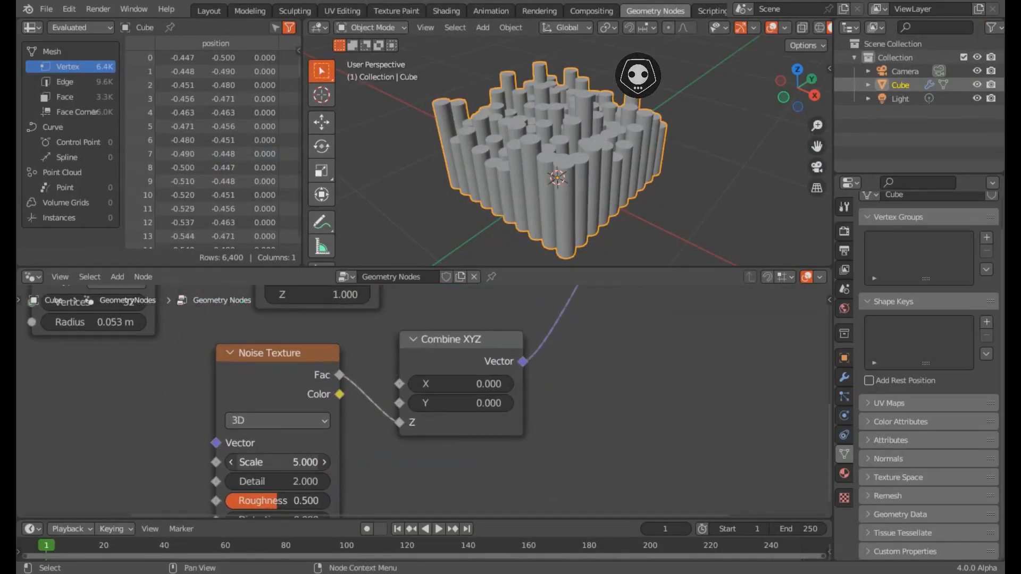
left_click_drag(277, 463, 24, 462)
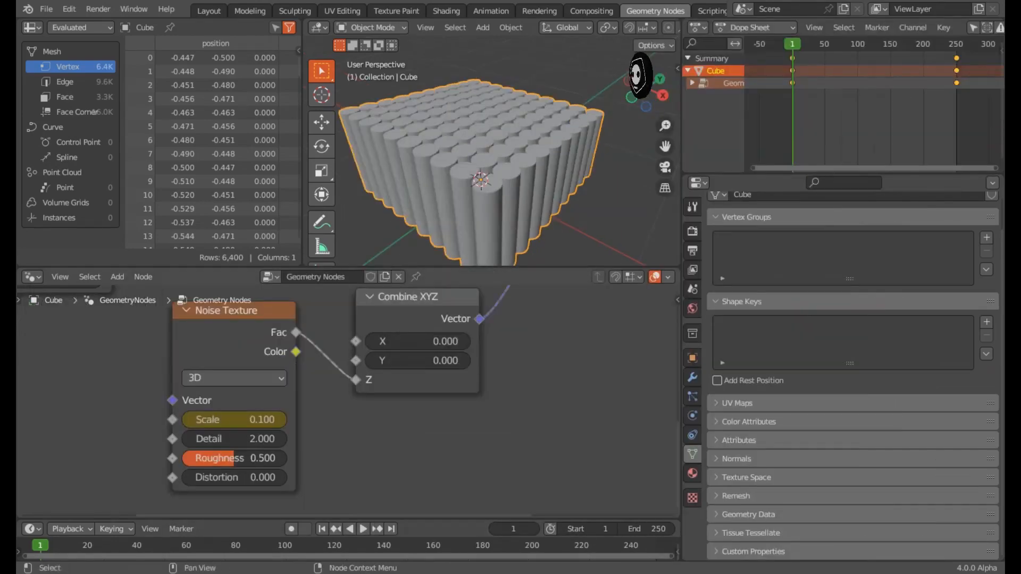
Play the animation from frame 1 twice to watch the column heights change, returning to frame 1 each time.
middle_click_drag(324, 418, 338, 438)
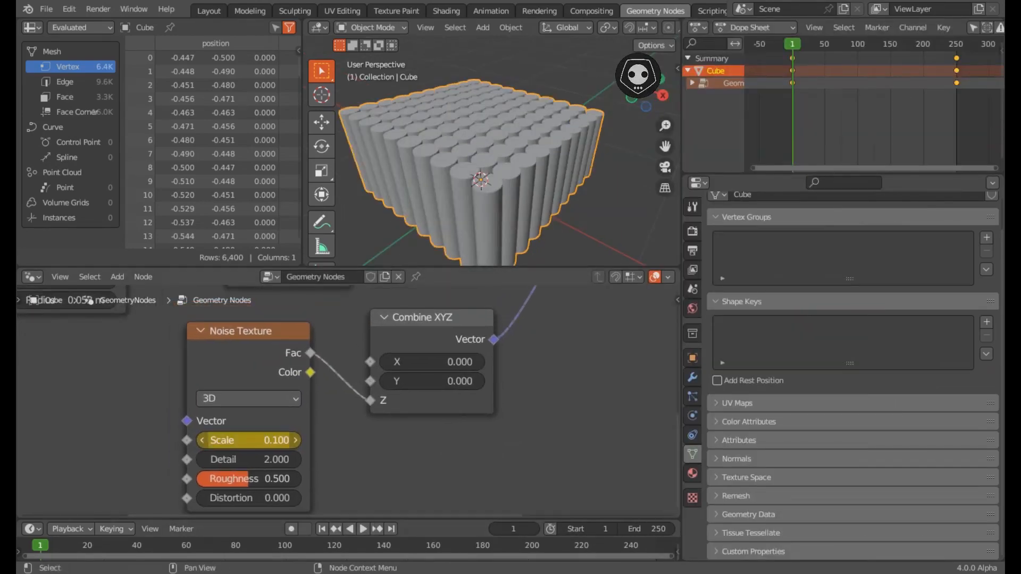
key("space")
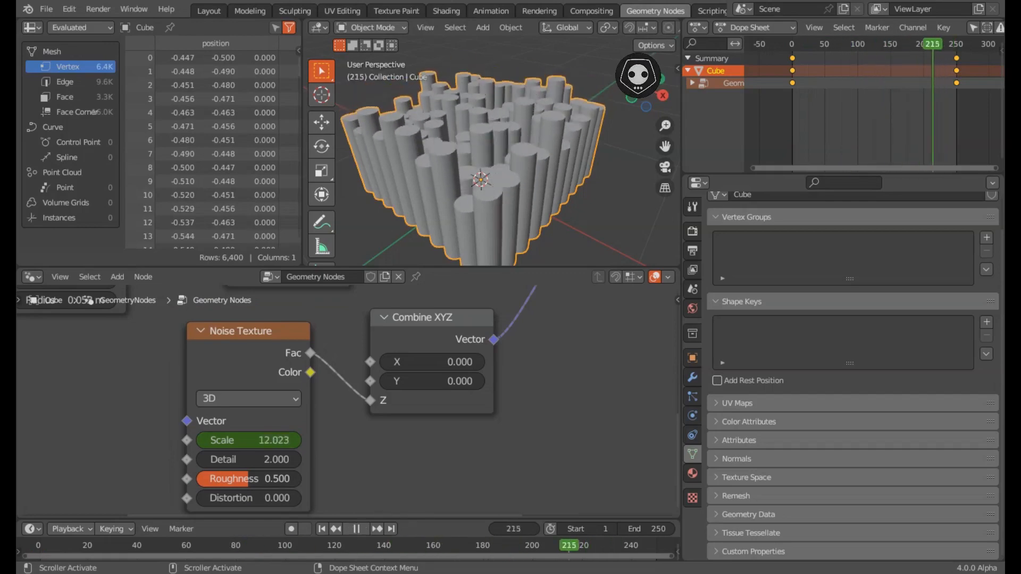
key("Escape")
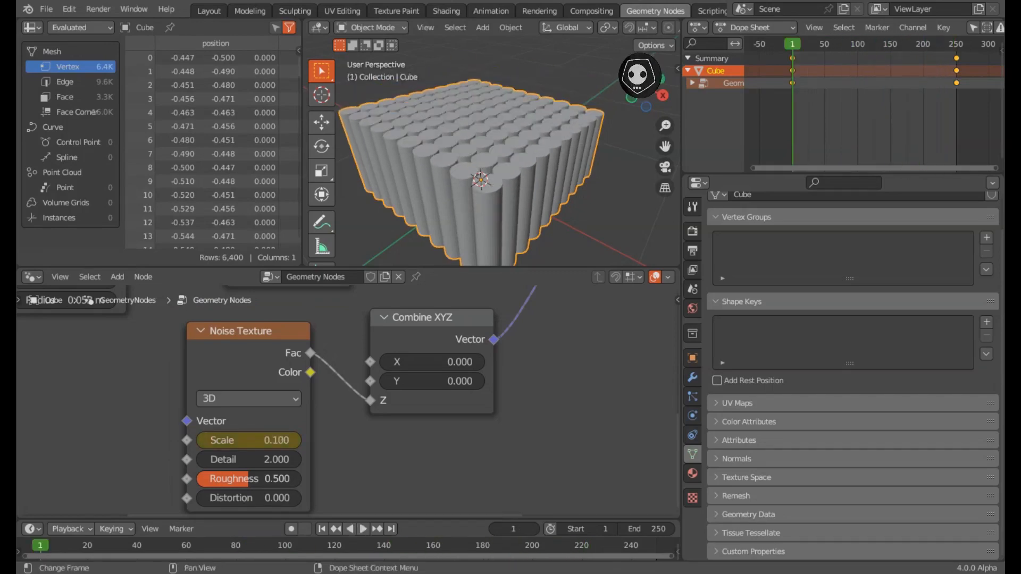
key("space")
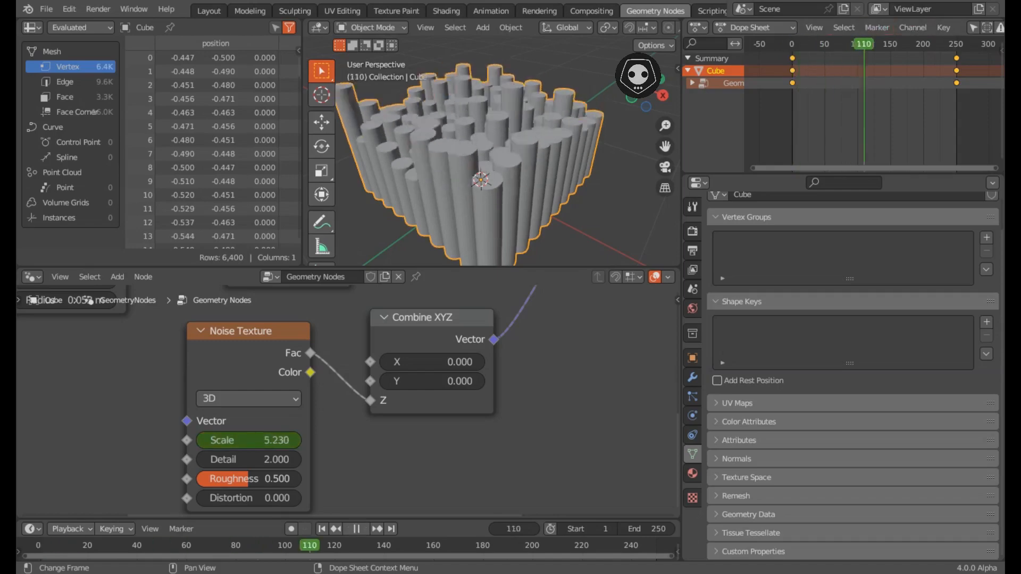
key("Escape")
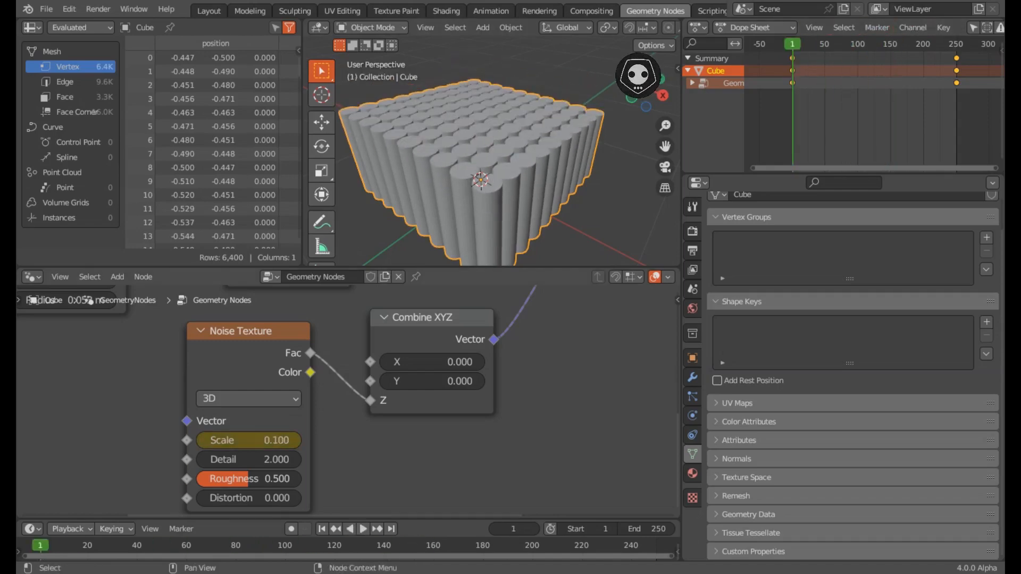
Open the Layout workspace, frame the columns, and enlarge the timeline area and change it to the Graph Editor.
left_click(242, 340)
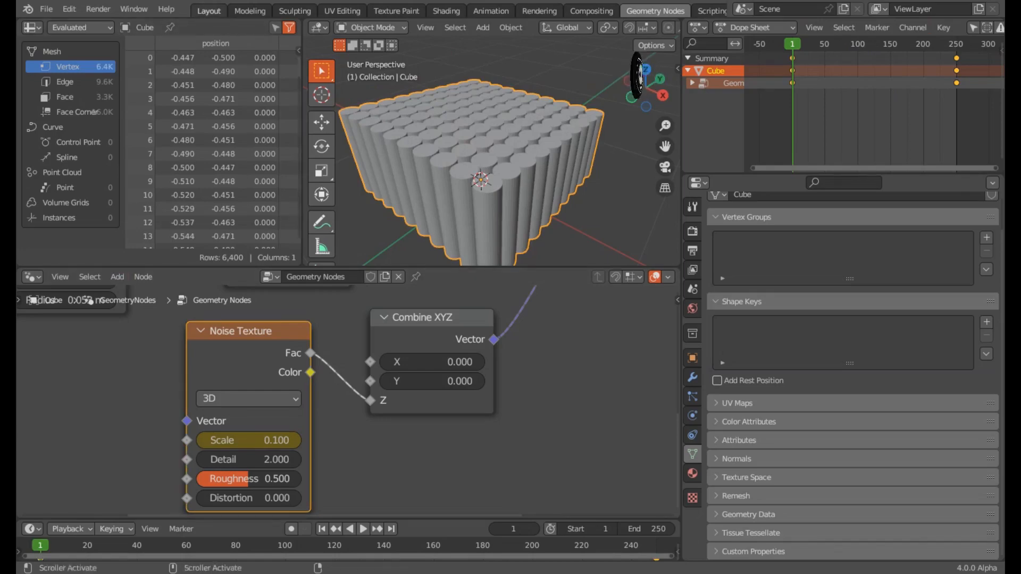
left_click(209, 10)
key("KP_Decimal")
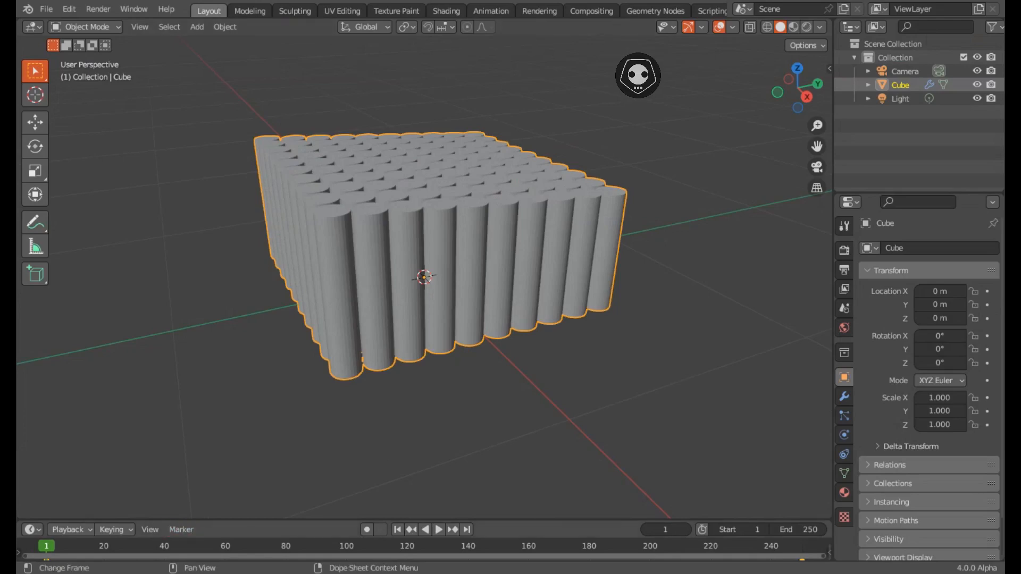
left_click_drag(181, 520, 181, 359)
left_click(32, 367)
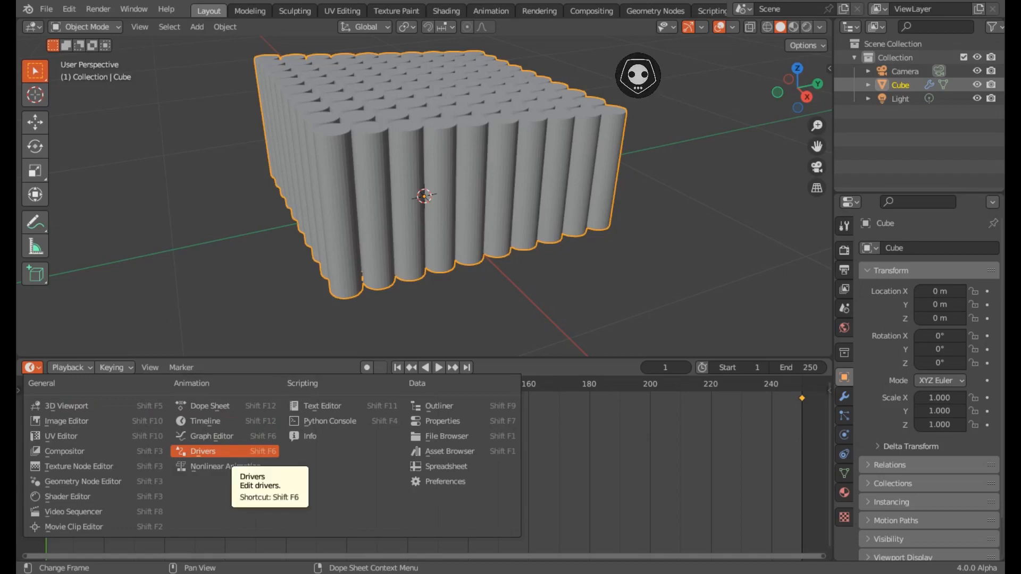
left_click(212, 436)
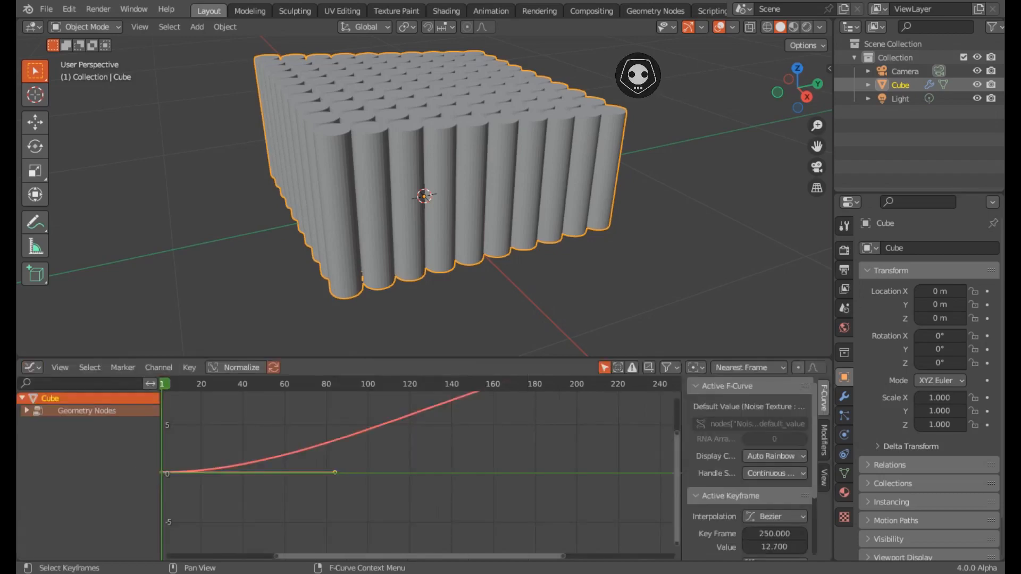
Enlarge the Graph Editor, select both noise scale keyframes and set their interpolation to Linear.
left_click_drag(419, 357, 419, 212)
scroll(419, 397, "down", 9)
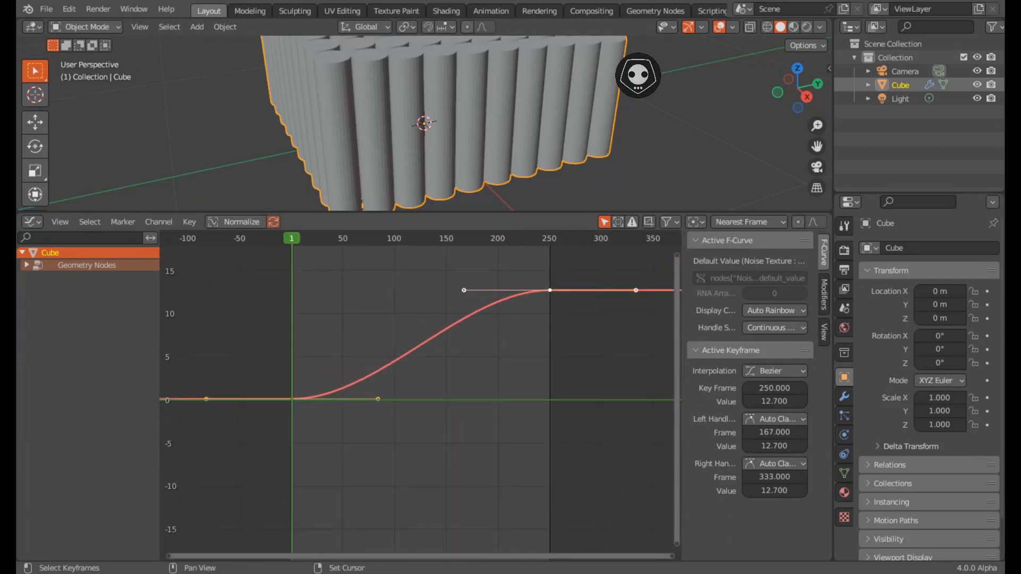
left_click_drag(250, 274, 567, 438)
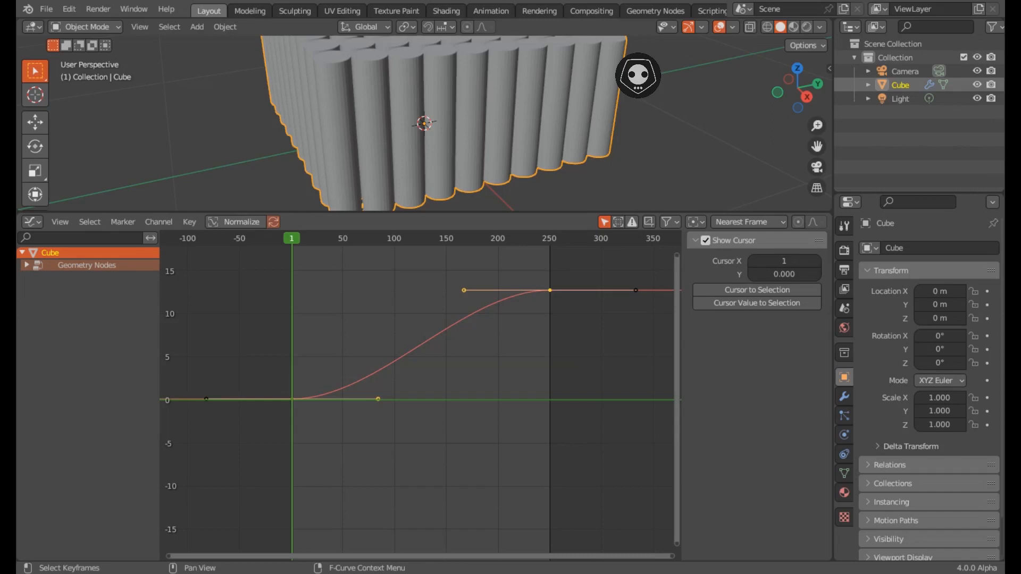
key("t")
key("Escape")
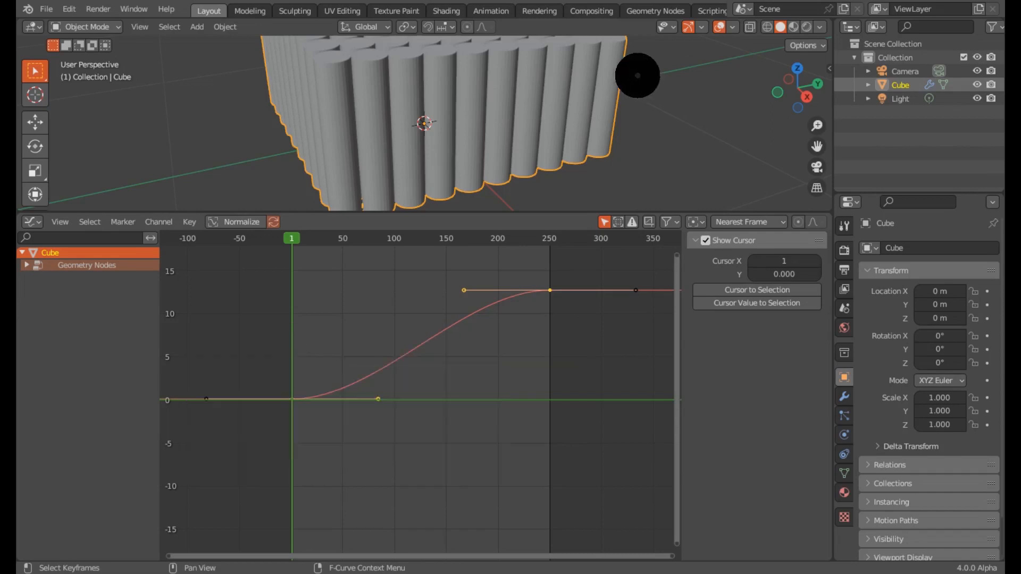
key("v")
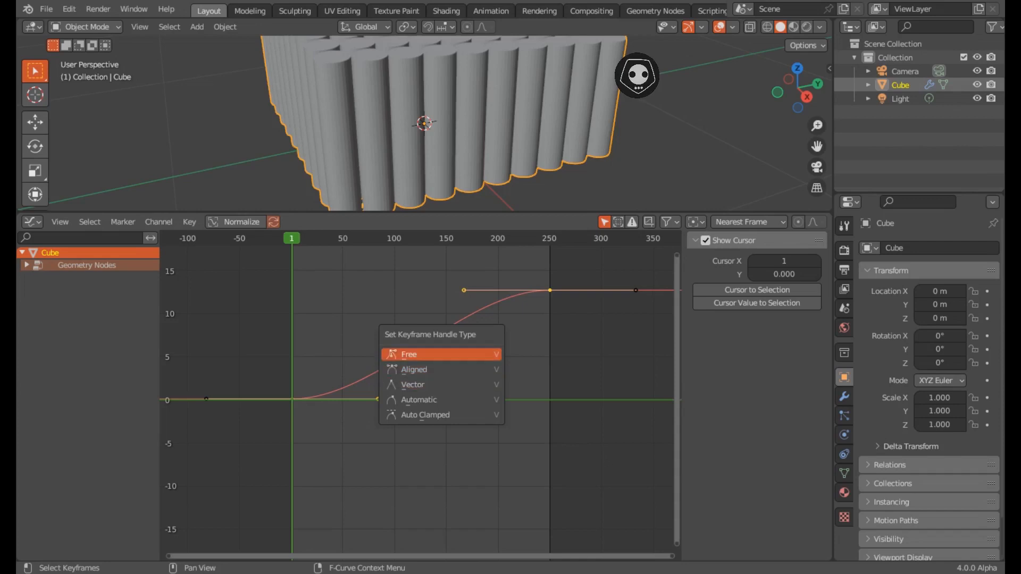
key("Escape")
key("t")
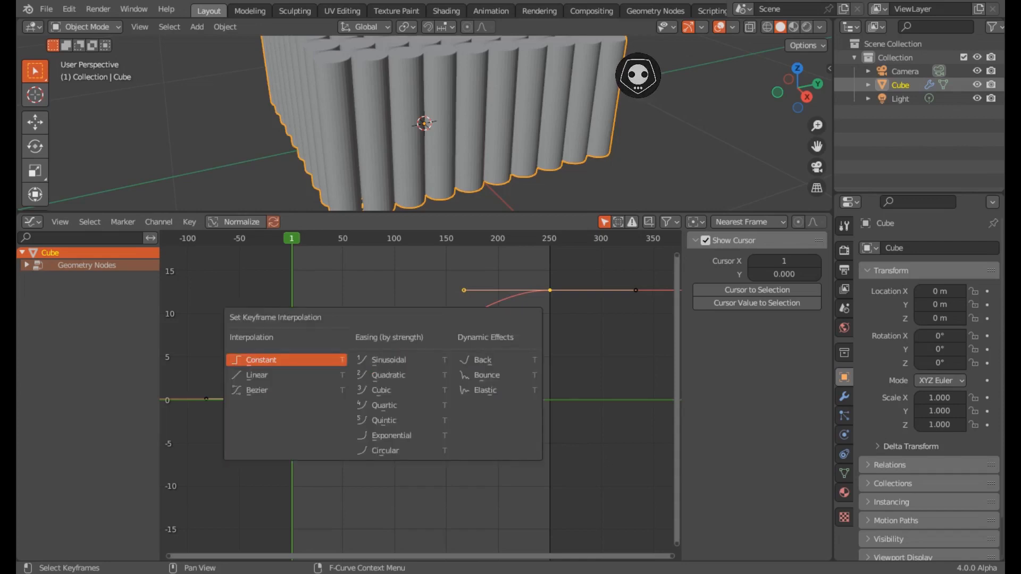
key("Down")
key("Return")
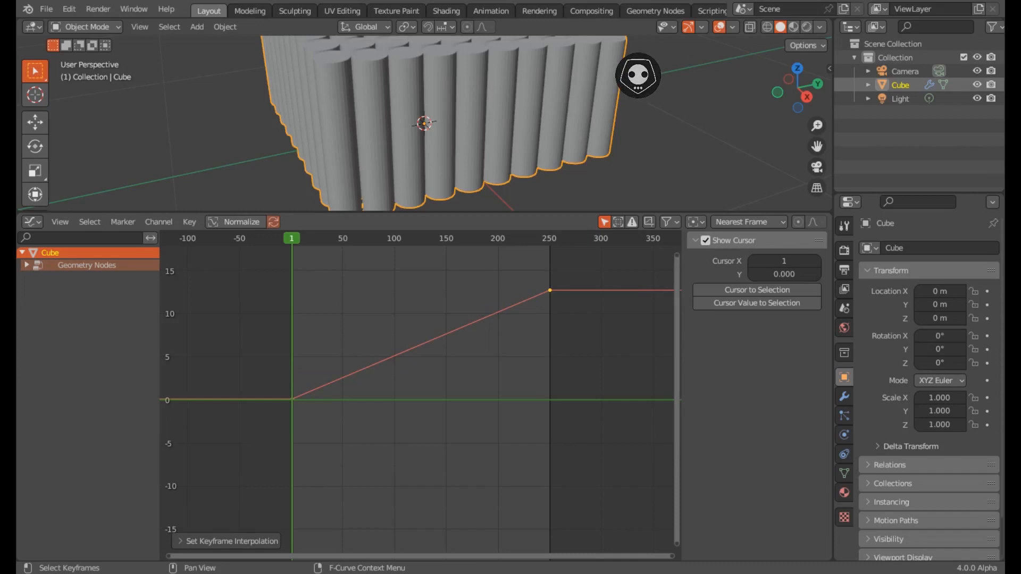
Change the Graph Editor back to a smaller Timeline and play the animation in a maximized viewport with the toolbar hidden, restoring the layout at the end.
key("ctrl+Tab")
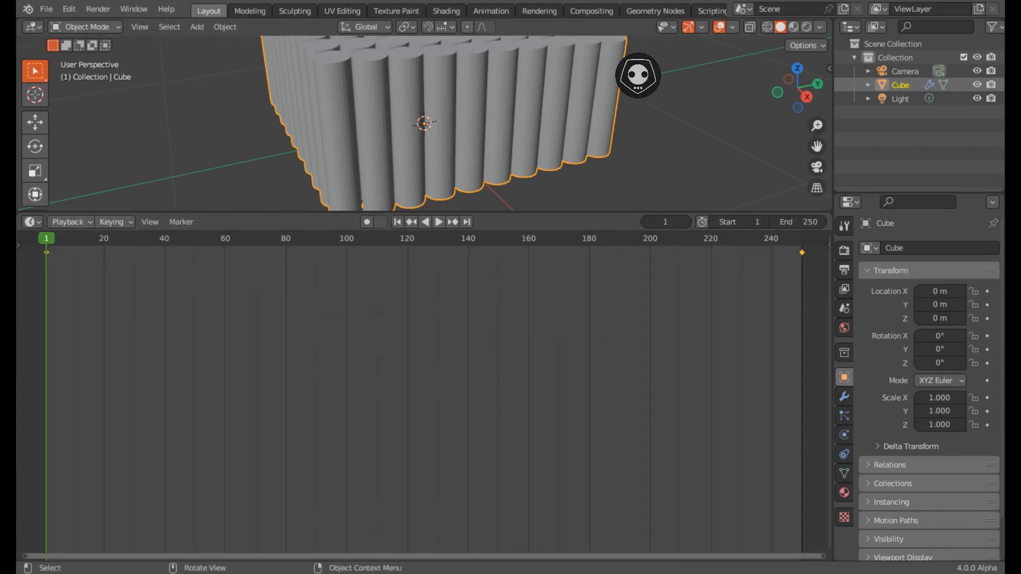
left_click_drag(426, 212, 426, 429)
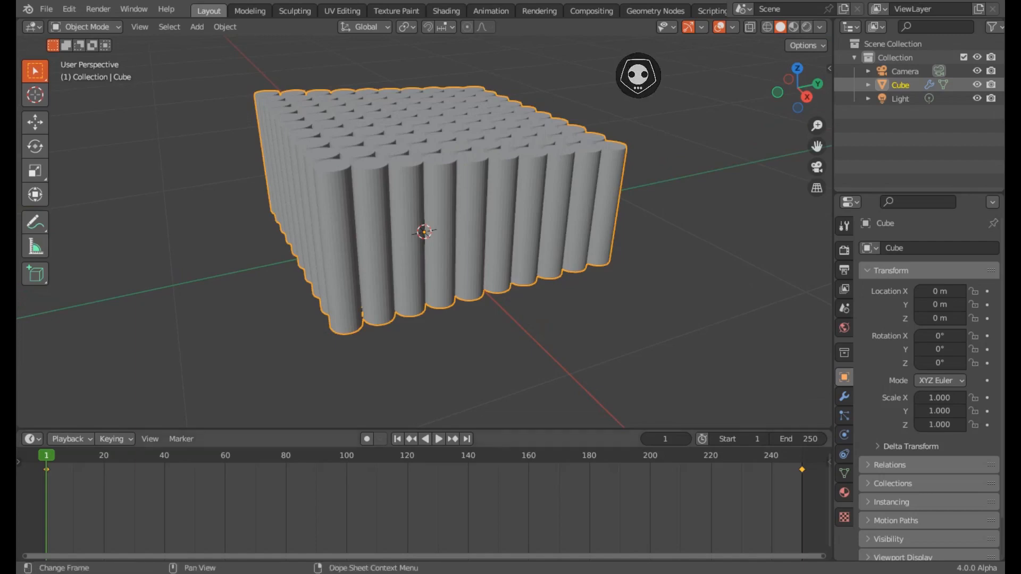
key("space")
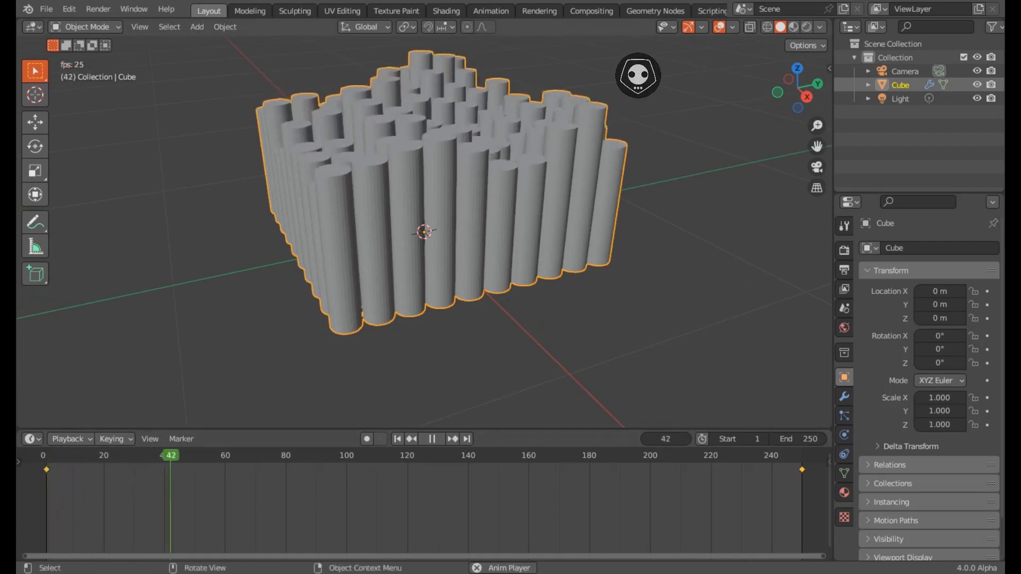
middle_click_drag(447, 234, 402, 242)
key("ctrl+space")
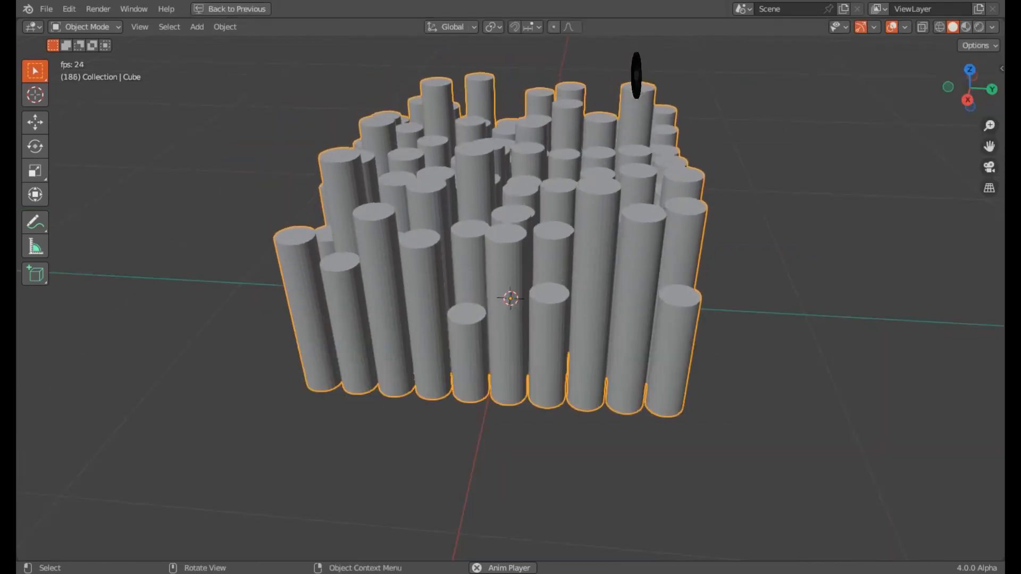
key("t")
middle_click_drag(402, 242, 444, 255)
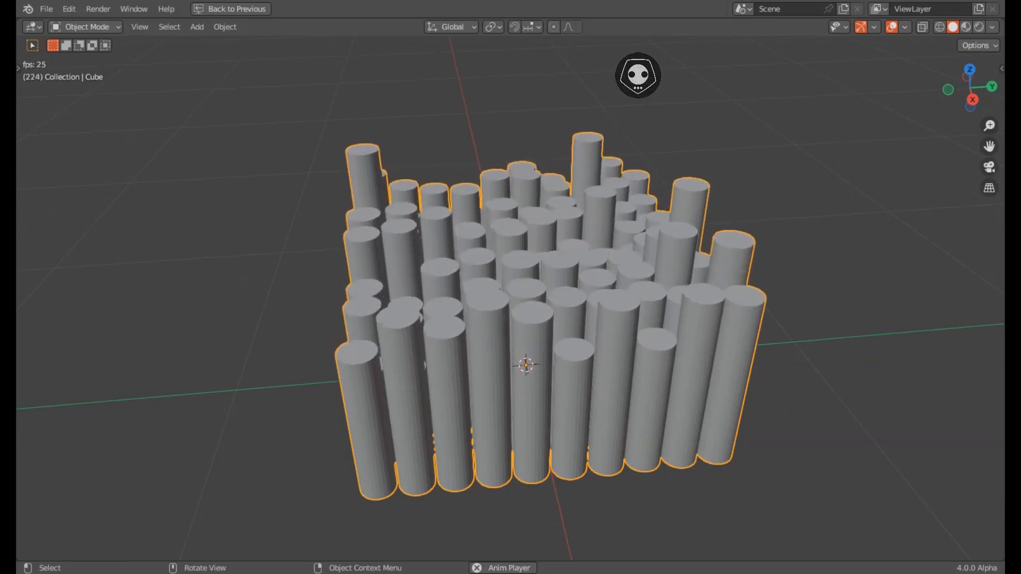
key("space")
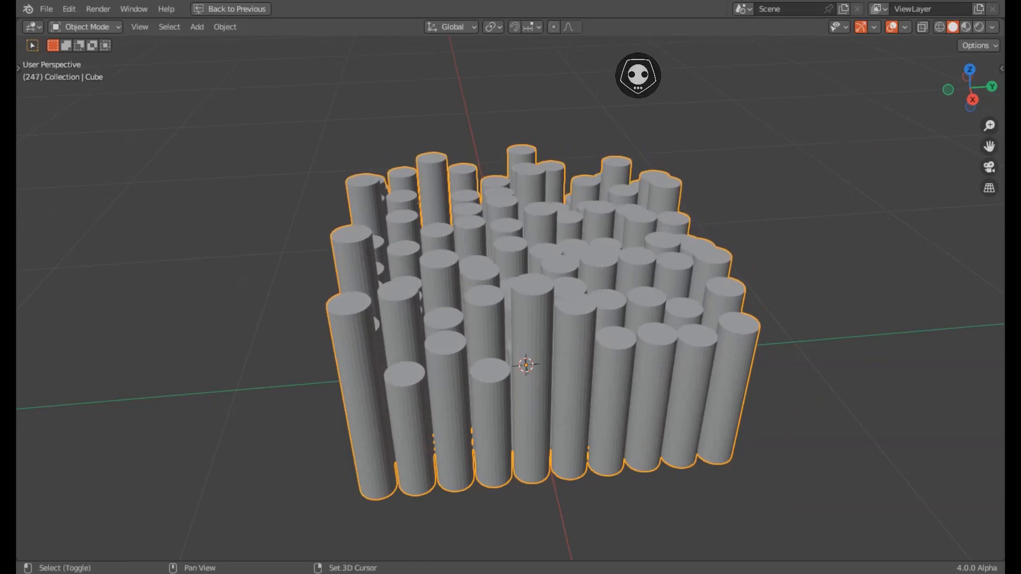
key("shift+space")
key("Escape")
key("ctrl+space")
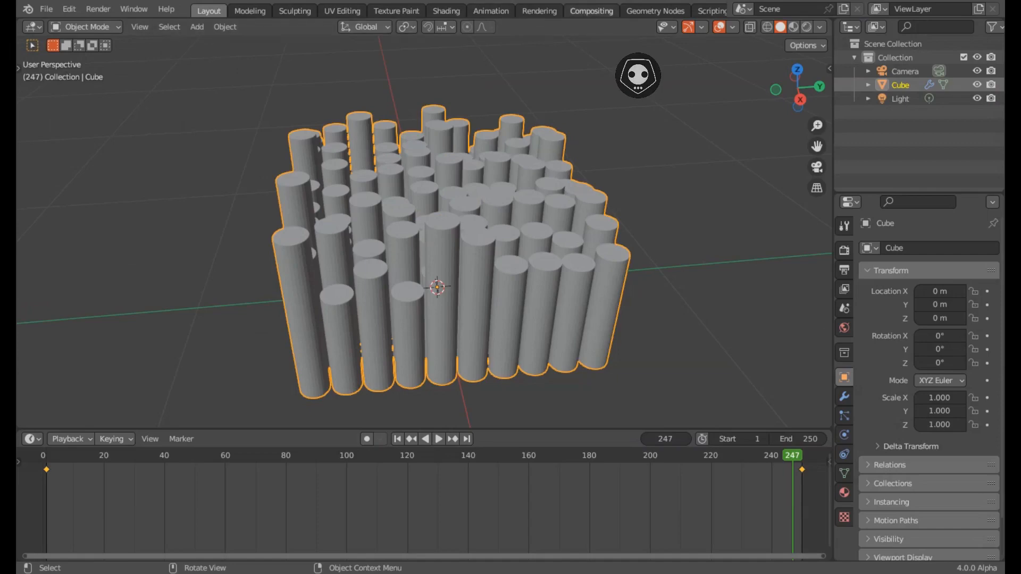
Open the Geometry Nodes workspace and bring the Grid node's settings into view in the node editor.
left_click(655, 11)
scroll(357, 426, "down", 3)
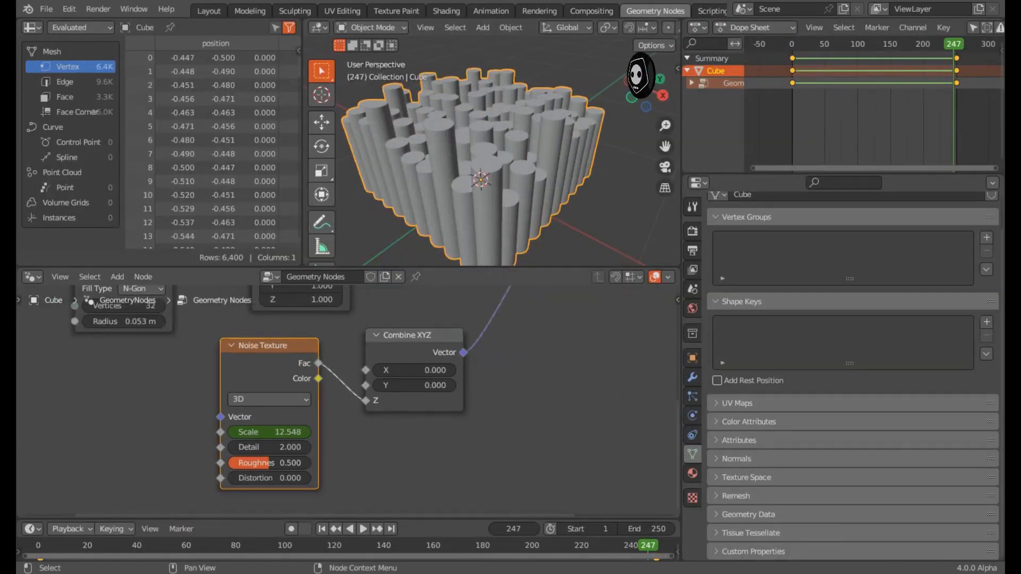
middle_click_drag(357, 425, 447, 504)
middle_click_drag(348, 394, 363, 448)
middle_click_drag(308, 358, 352, 395)
scroll(352, 395, "up", 3)
Set the Grid node's Vertices X to 20 and Vertices Y to 202.
left_click(281, 360)
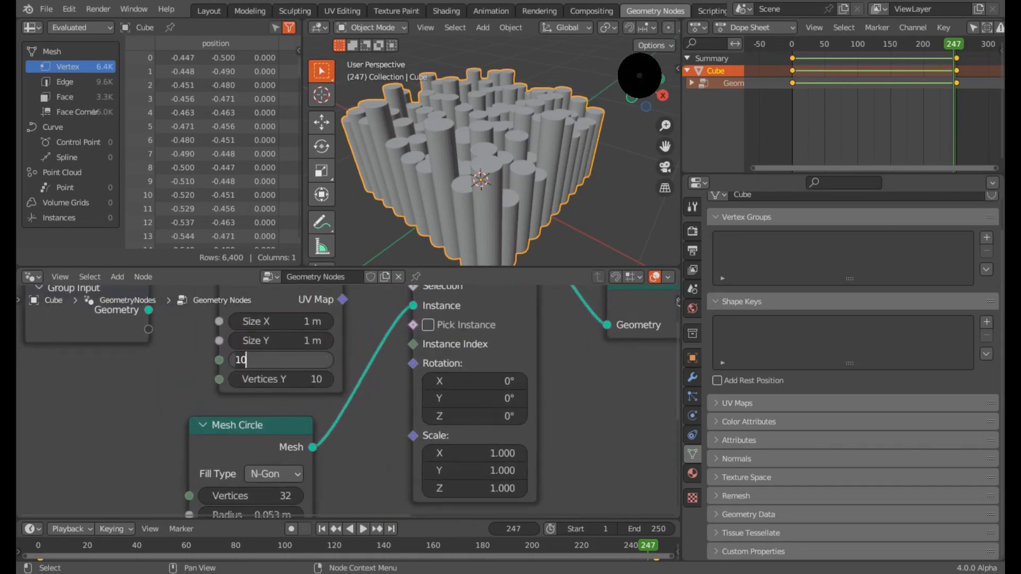
type("20")
key("Tab")
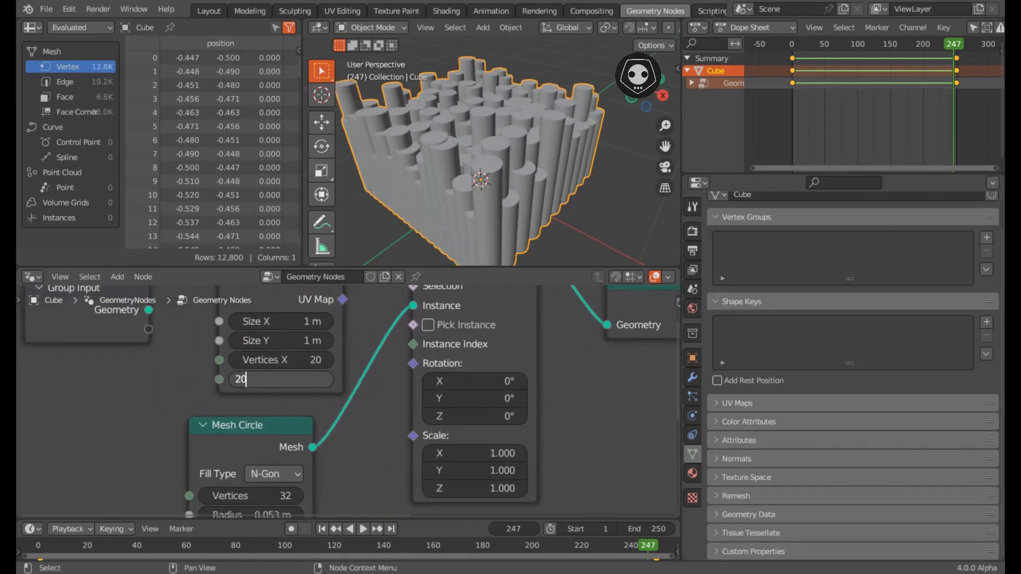
type("202")
key("Return")
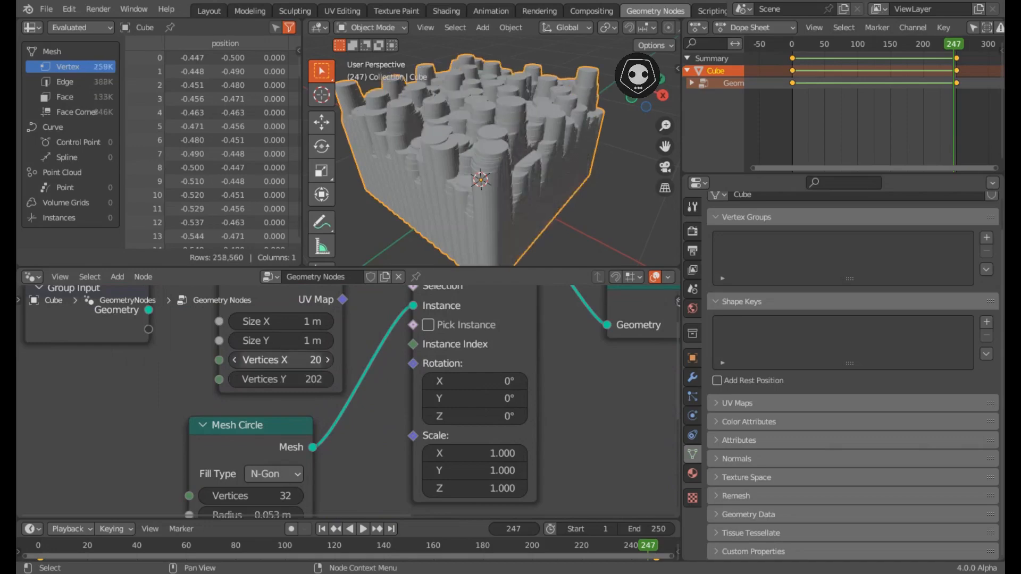
Set the Grid node's Size X and Size Y to 2 m and frame the larger column field in the viewport.
scroll(348, 402, "down", 1)
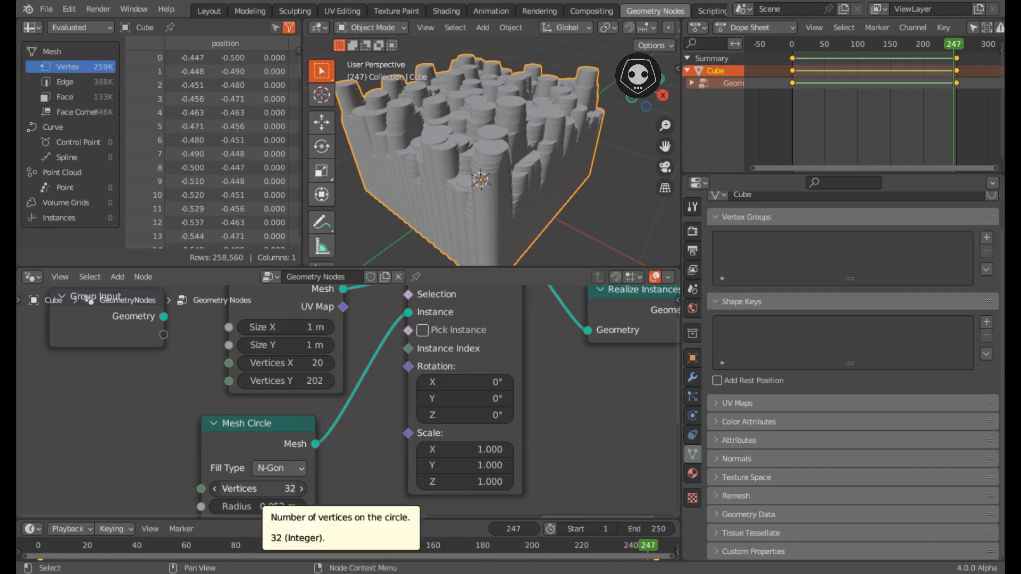
middle_click_drag(259, 488, 264, 516)
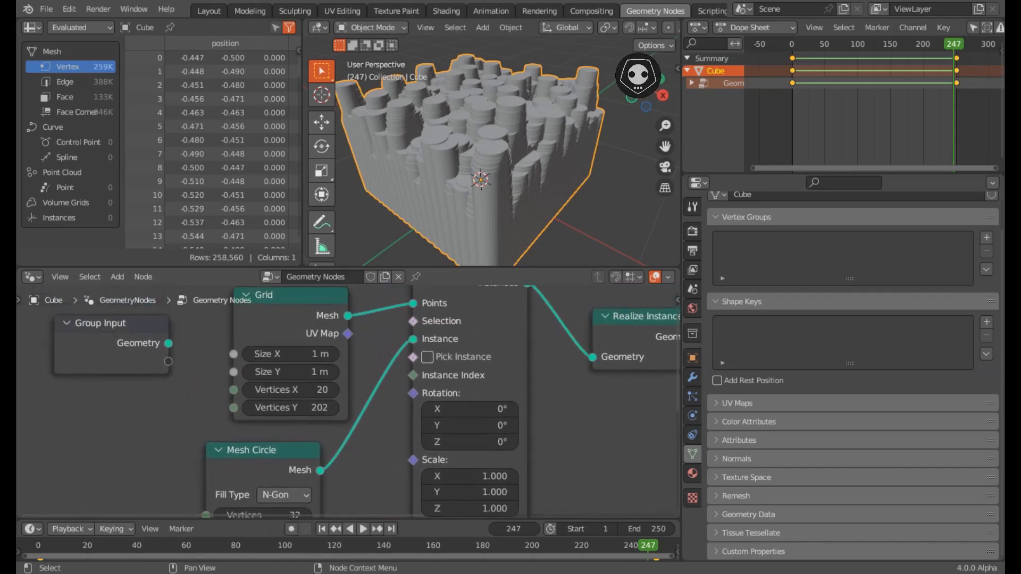
left_click(264, 354)
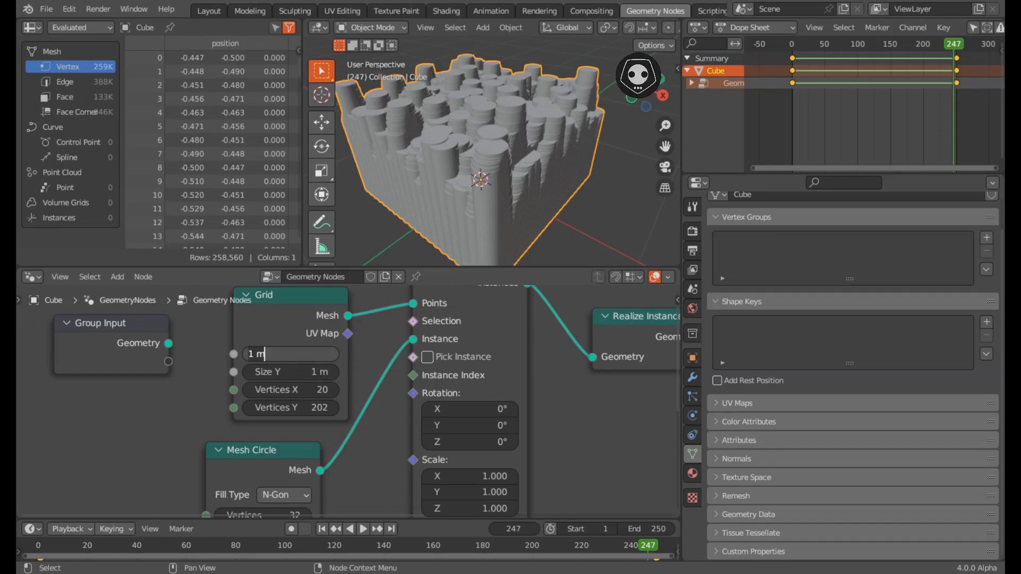
type("2")
key("Return")
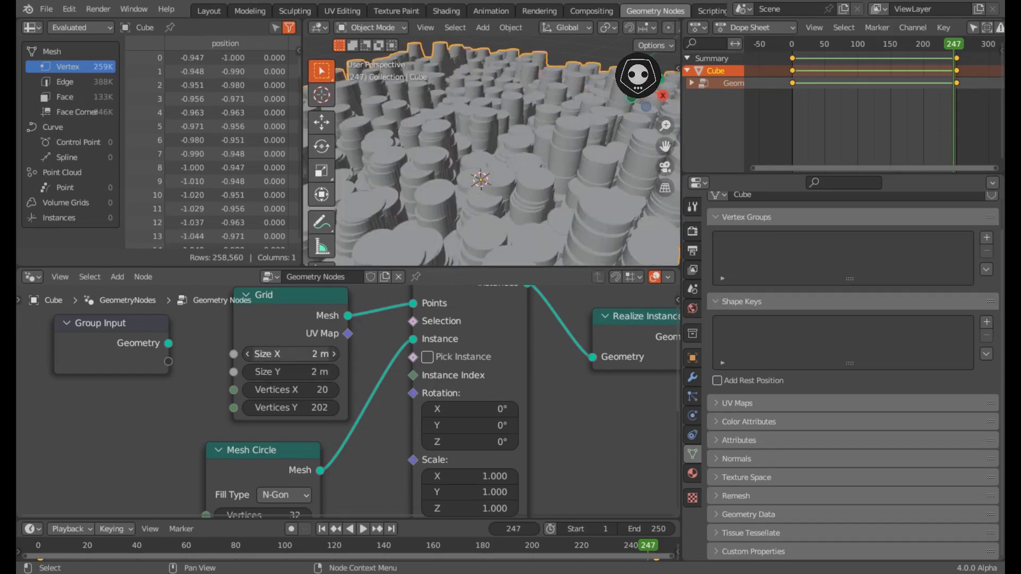
scroll(492, 160, "down", 5)
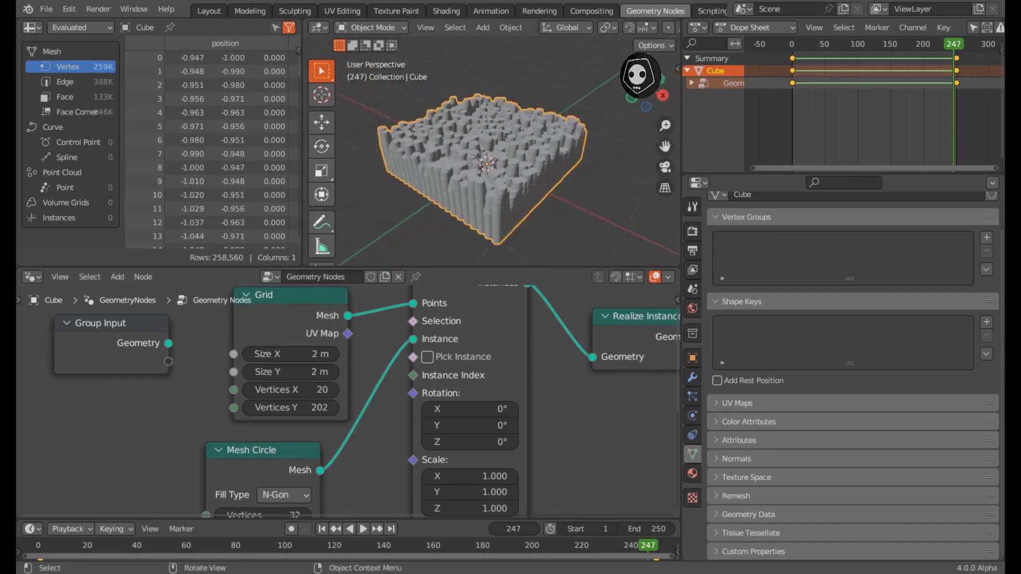
scroll(492, 160, "up", 4)
Play the animation and scrub through the timeline to check the denser columns, stopping at frame 110.
key("shift+ctrl+space")
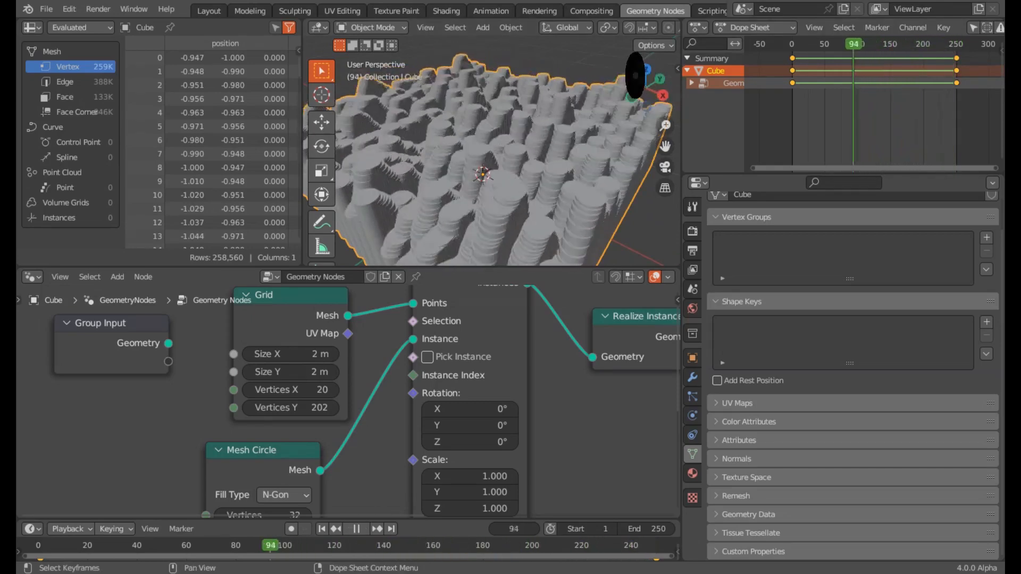
left_click_drag(108, 545, 211, 546)
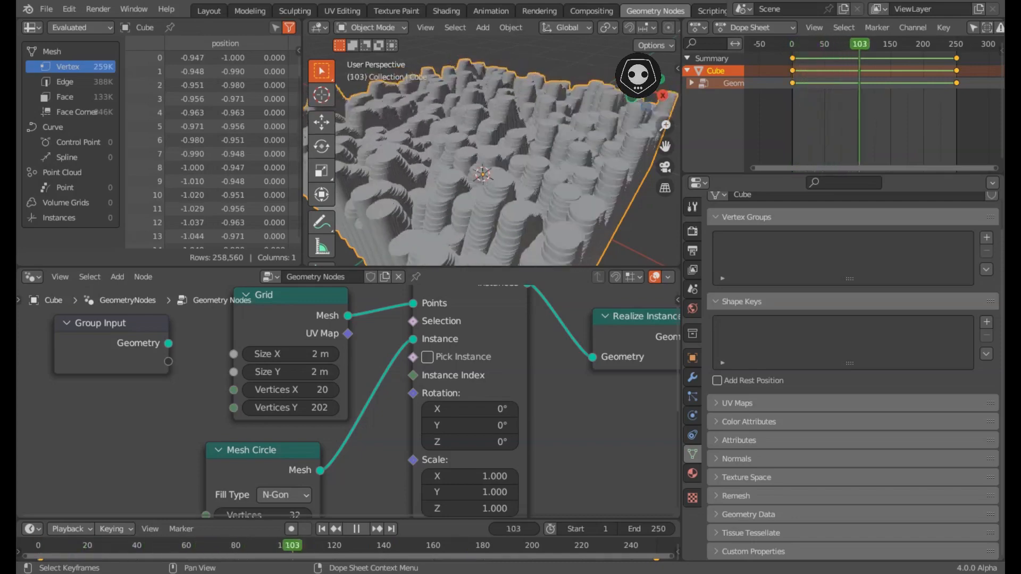
left_click_drag(420, 545, 309, 545)
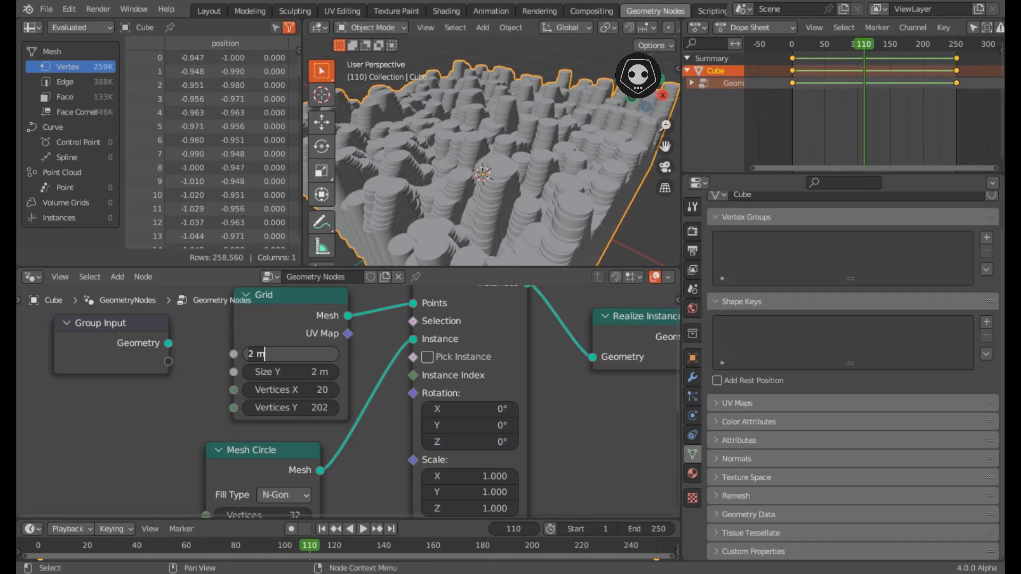
Set the Grid node's Size X and Size Y to 1 m and its Vertices X and Vertices Y to 10.
type("1")
key("Tab")
type("1")
key("Tab")
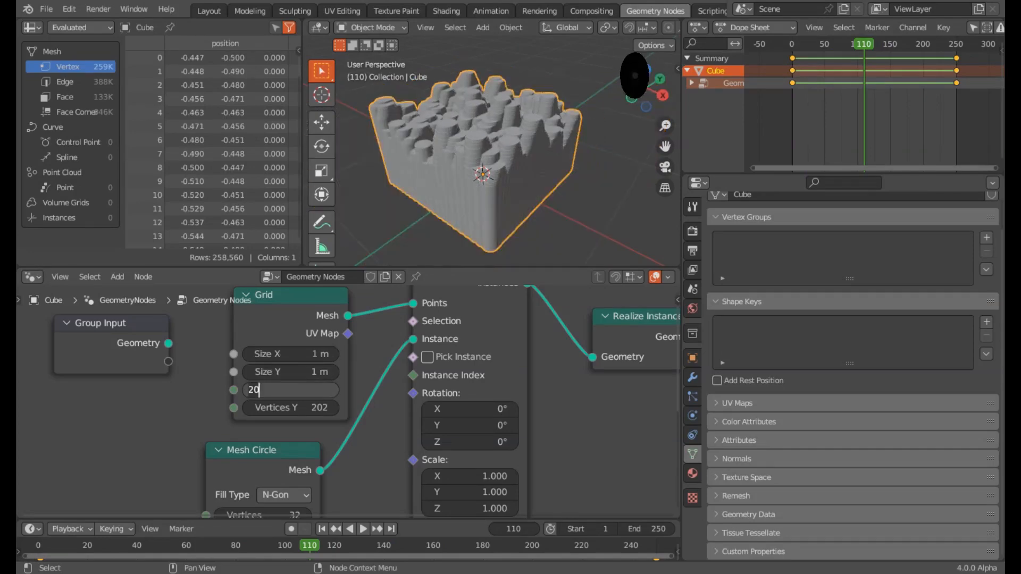
type("10")
key("Tab")
type("10")
key("Return")
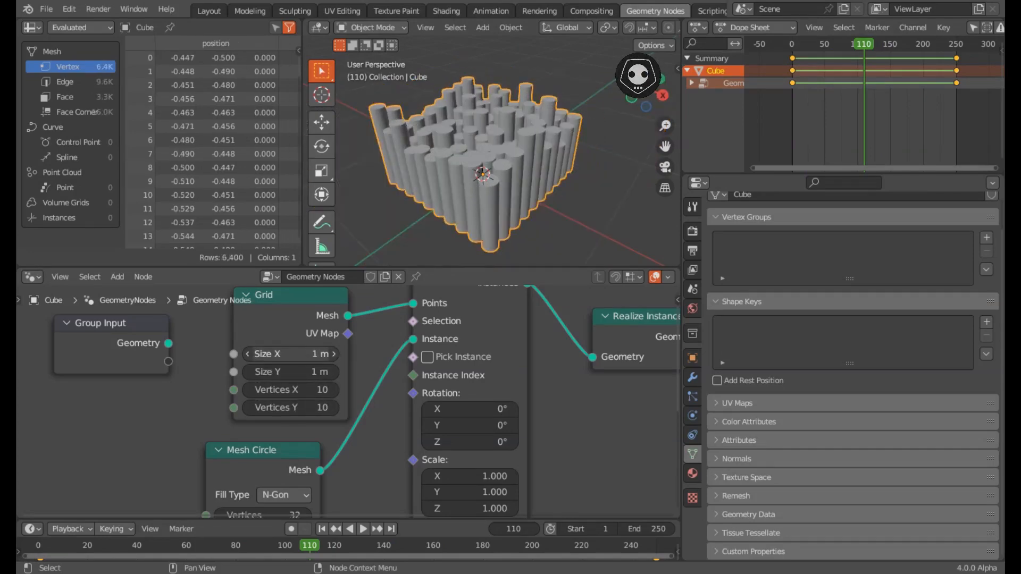
Widen the 3D viewport and node editor areas, and frame the node tree and the columns.
scroll(298, 373, "down", 3)
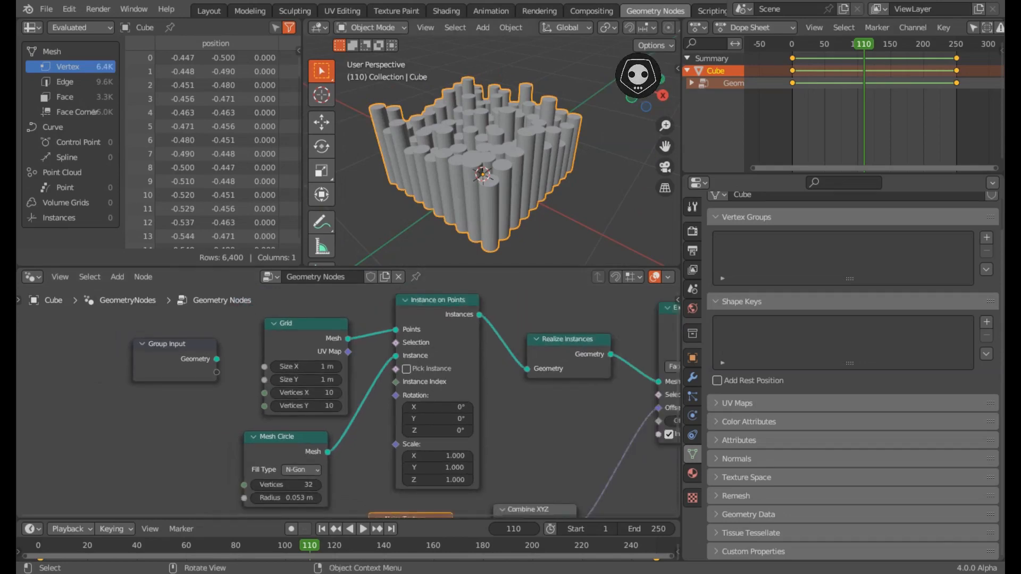
left_click_drag(681, 154, 808, 154)
scroll(556, 154, "up", 2)
scroll(556, 154, "down", 1)
middle_click_drag(556, 154, 529, 156)
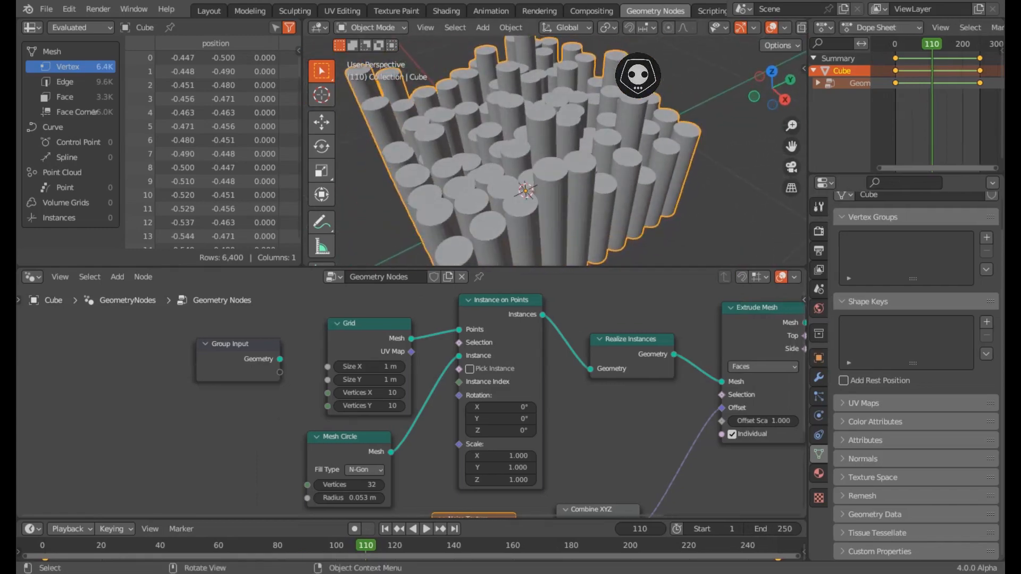
scroll(556, 154, "down", 2)
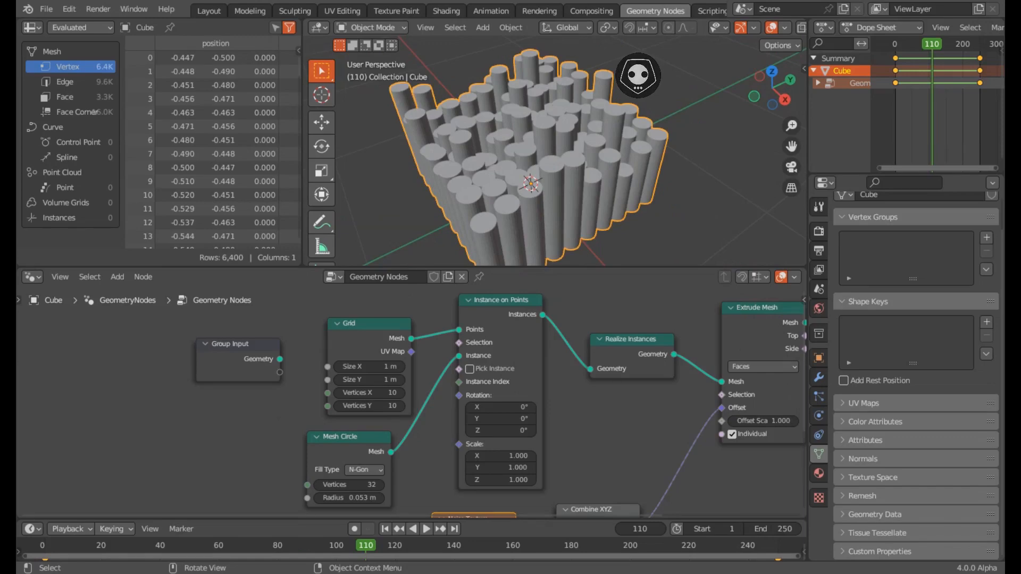